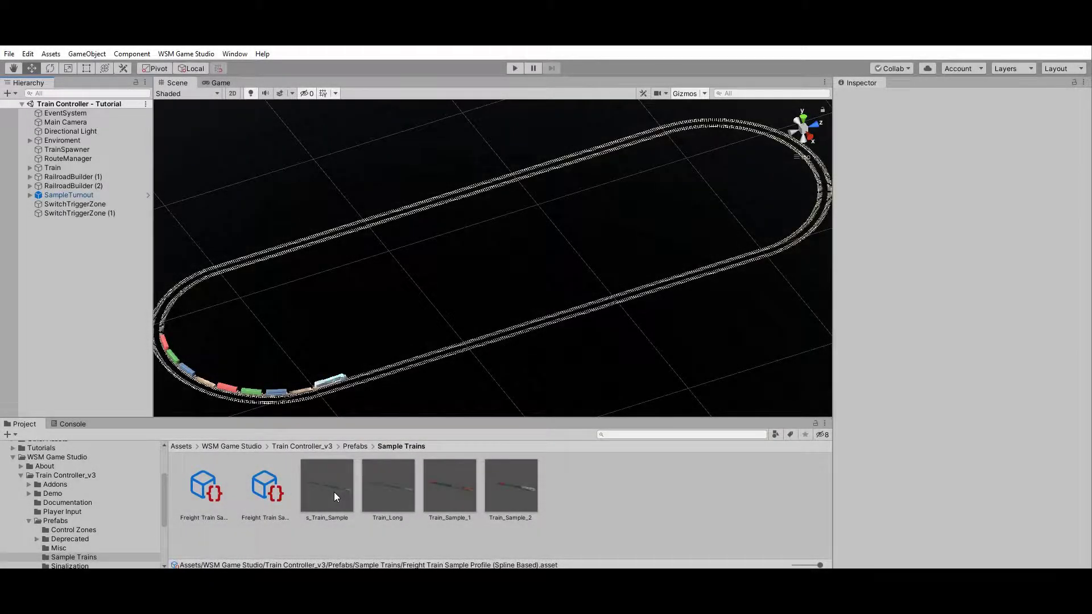
Inspect the s_Train_Sample prefab, the physics freight profile, and TrainSpawner's prefab/profile spawn options.
{"action": "left_click", "coordinate": [333, 492]}
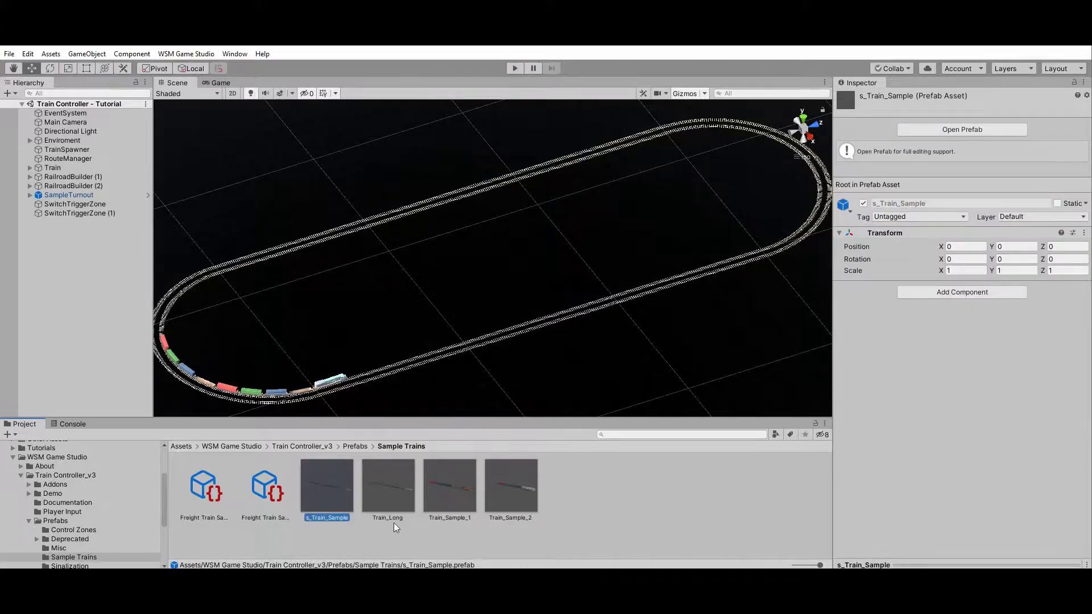
{"action": "left_click", "coordinate": [216, 500]}
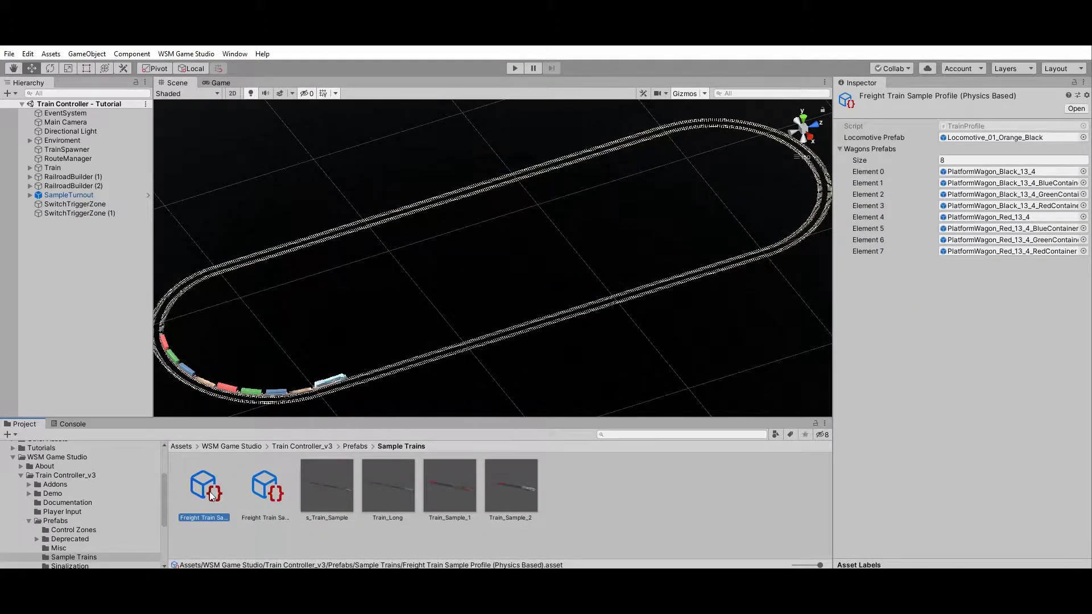
{"action": "left_click", "coordinate": [71, 149]}
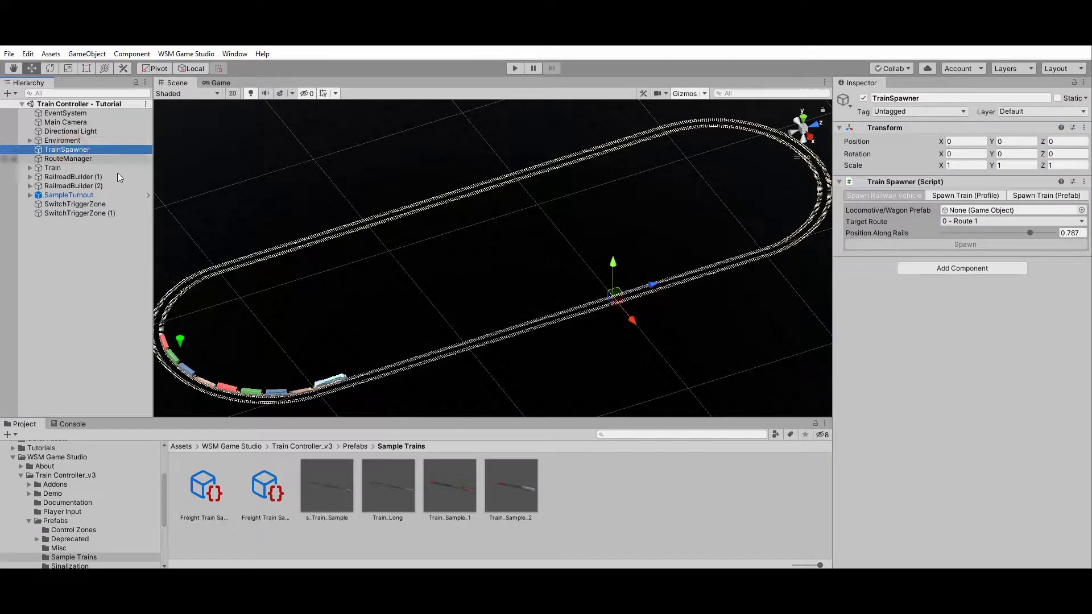
{"action": "left_click", "coordinate": [1052, 196]}
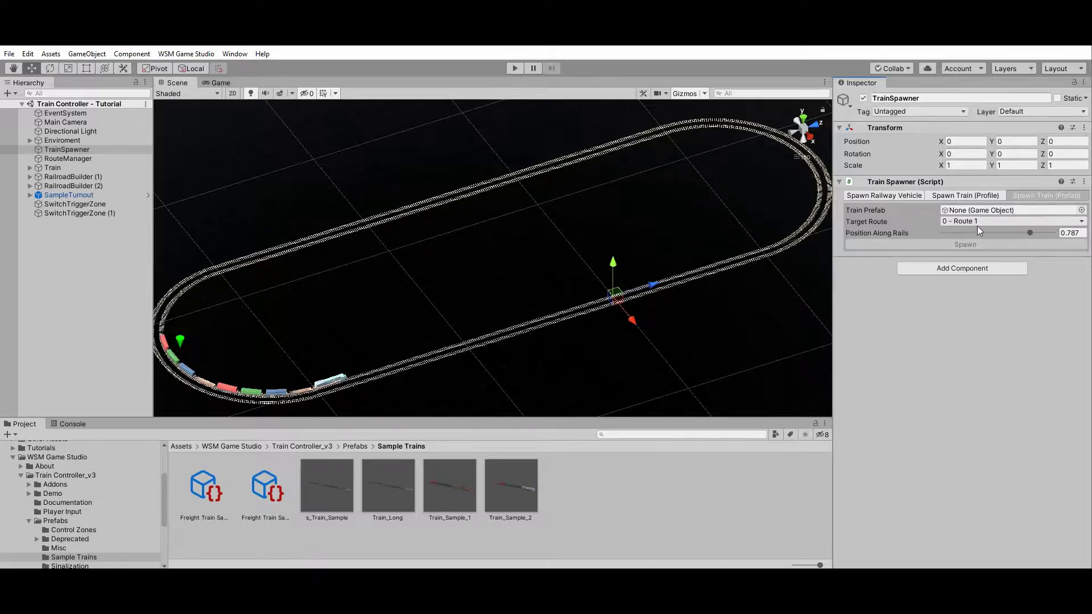
{"action": "left_click", "coordinate": [972, 196]}
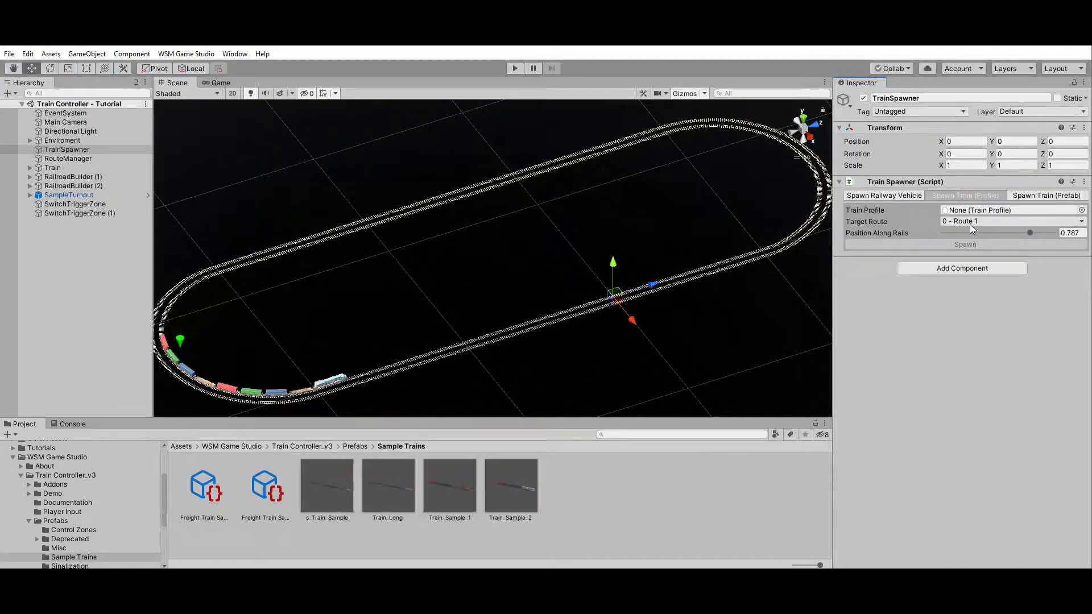
{"action": "left_click", "coordinate": [1081, 211]}
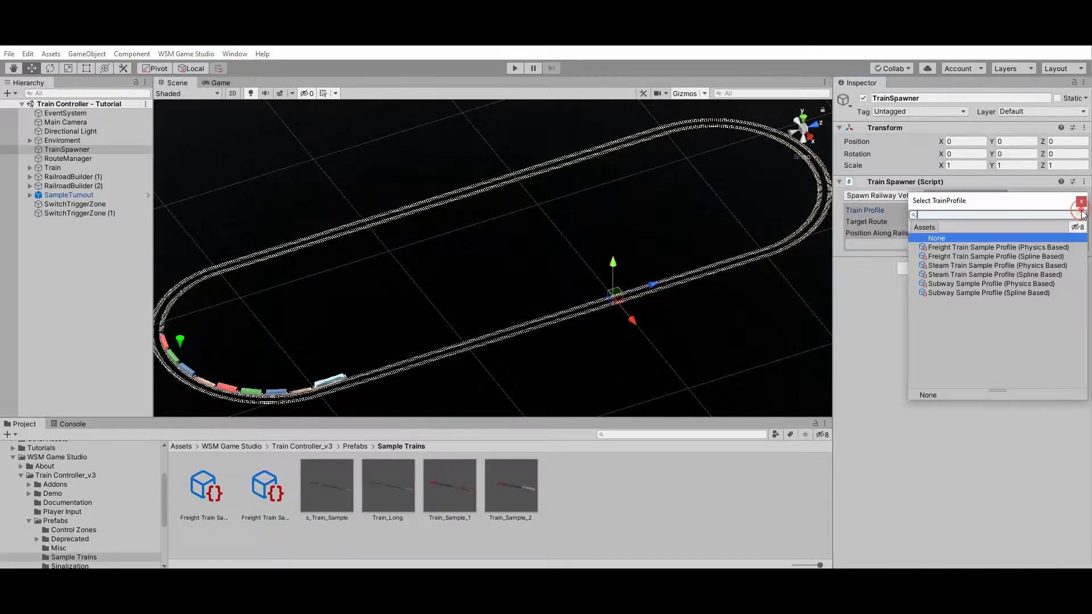
{"action": "left_click", "coordinate": [1081, 201]}
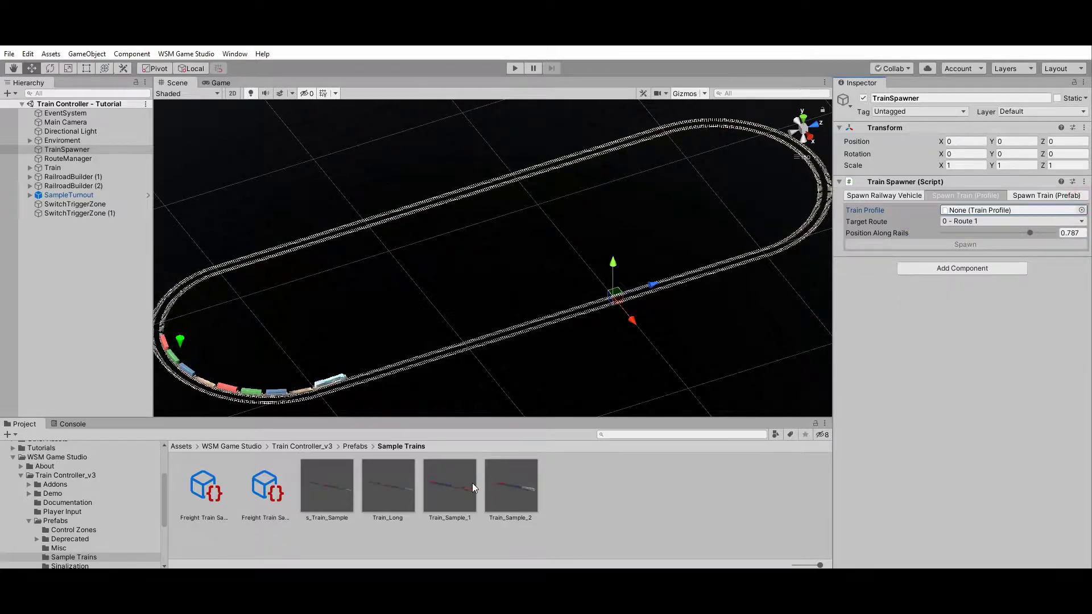
Reveal the spline-based freight train profile in Explorer and select both freight profile files.
{"action": "left_click", "coordinate": [258, 490]}
{"action": "right_click", "coordinate": [258, 490]}
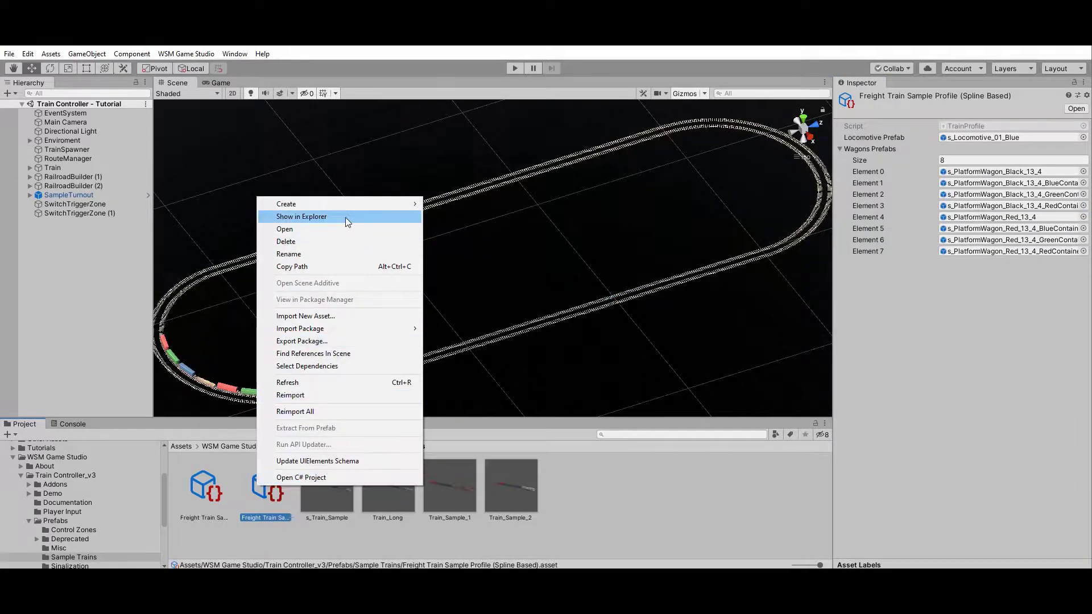
{"action": "left_click", "coordinate": [346, 217]}
{"action": "left_click", "coordinate": [719, 177], "text": "ctrl"}
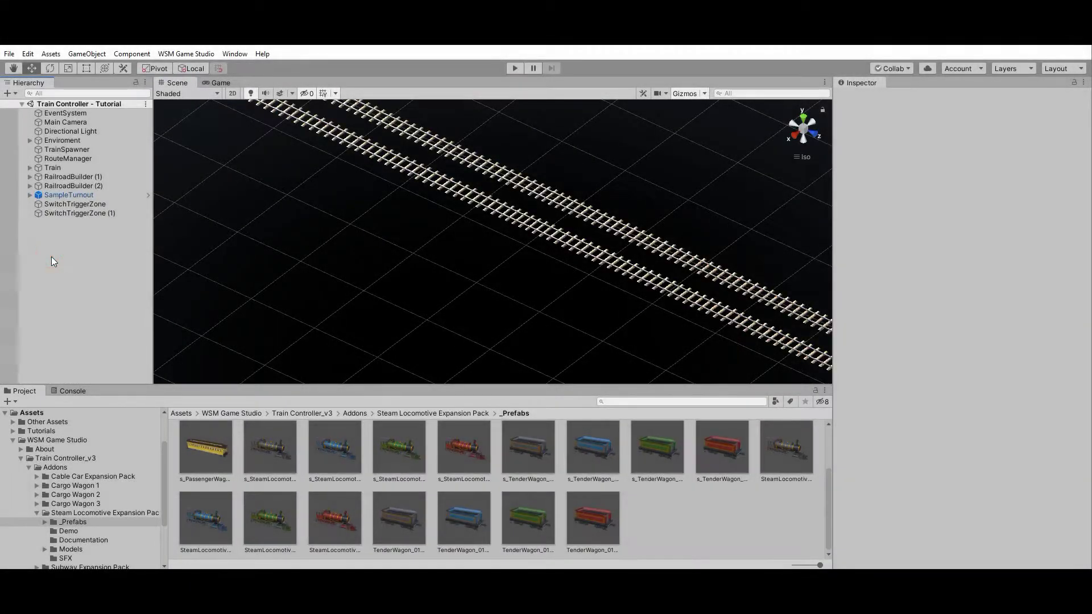
Create an empty object named Sample Train with its Transform reset to the origin.
{"action": "right_click", "coordinate": [54, 241]}
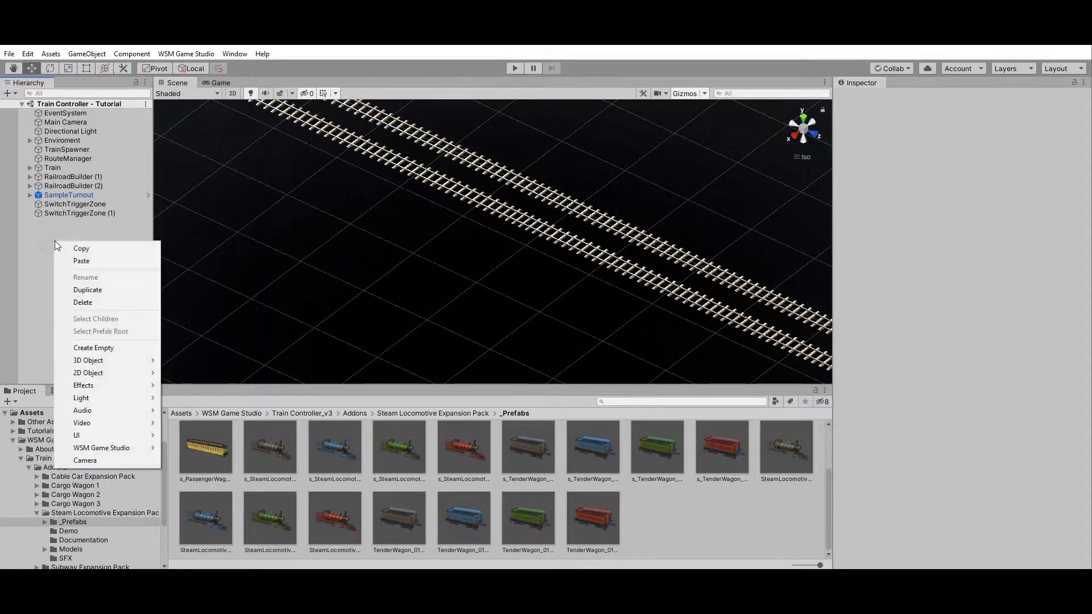
{"action": "left_click", "coordinate": [91, 348]}
{"action": "type", "text": "Sample Train"}
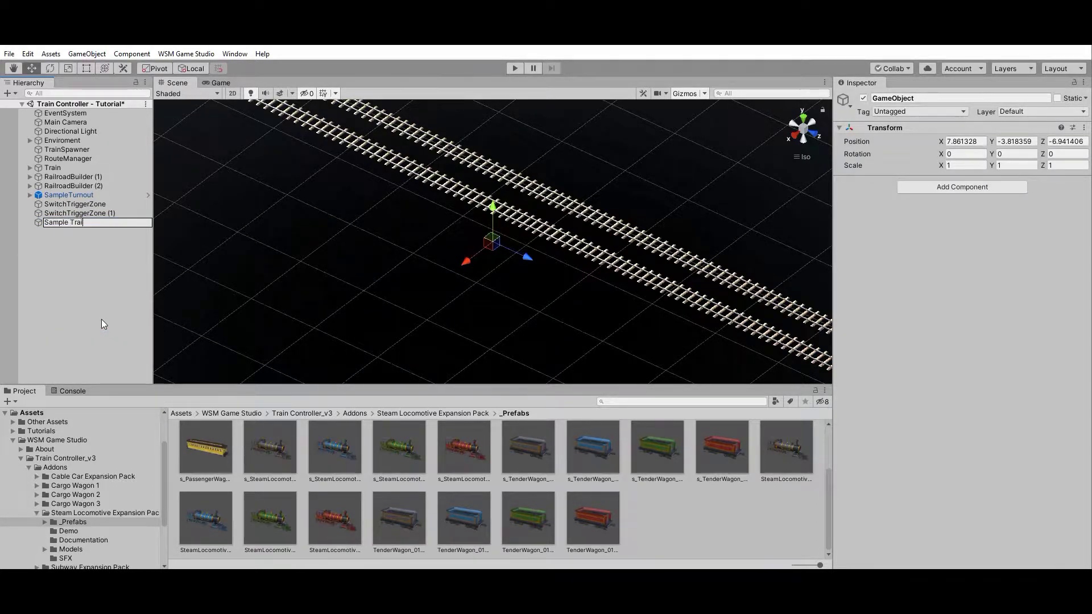
{"action": "key", "text": "Return"}
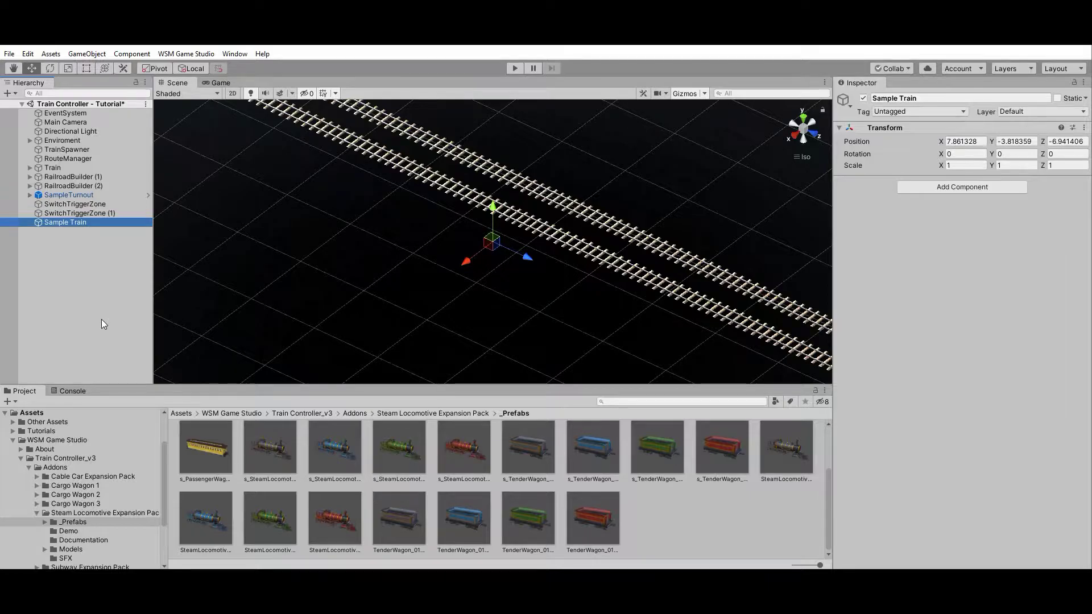
{"action": "left_click", "coordinate": [1083, 127]}
{"action": "left_click", "coordinate": [989, 140]}
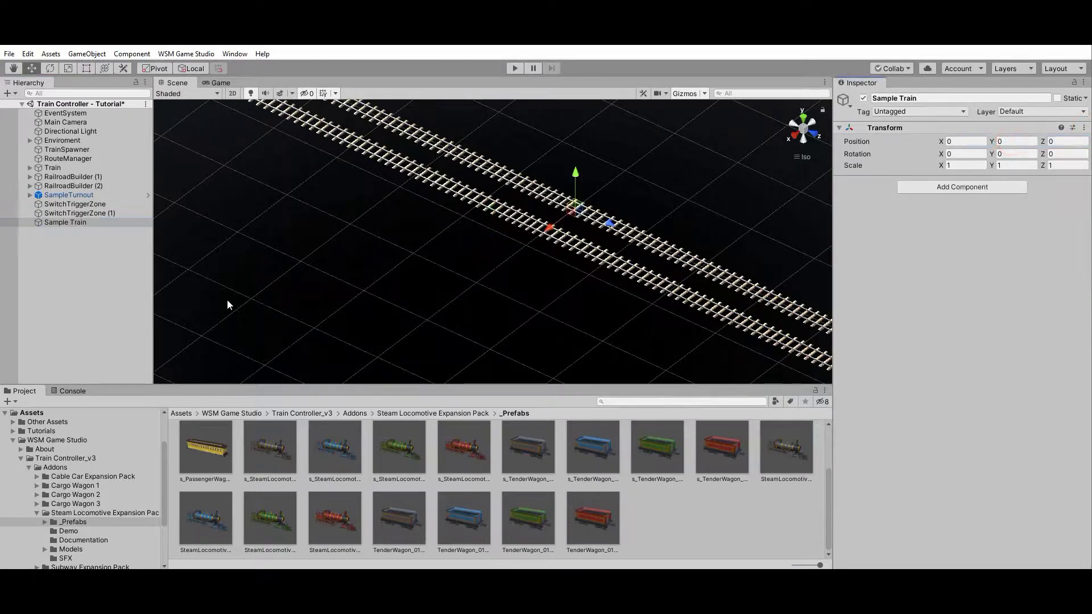
{"action": "double_click", "coordinate": [65, 222]}
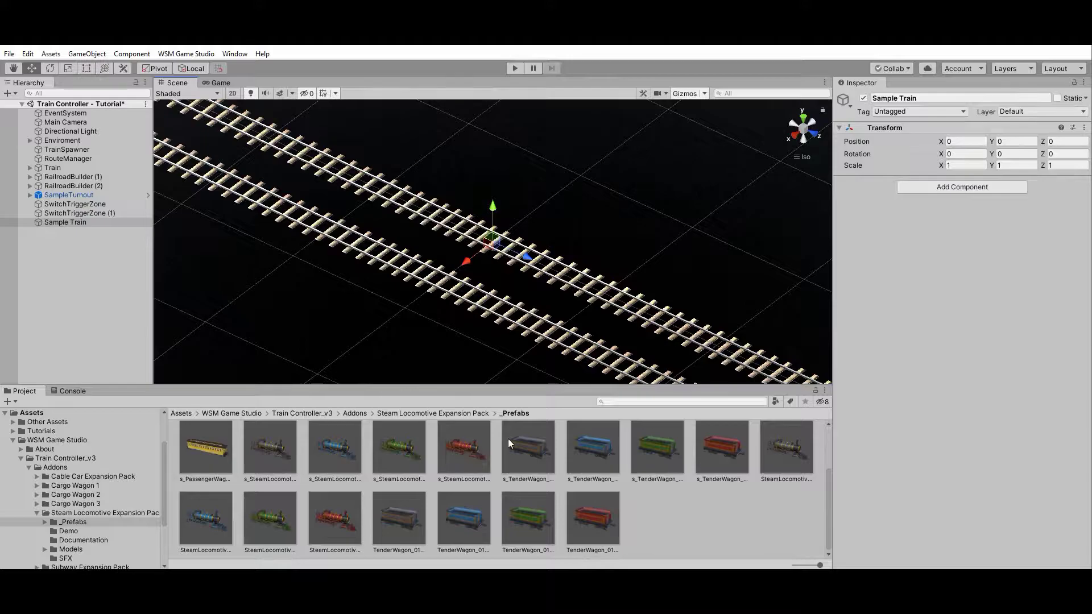
Add the red steam locomotive, red tender and four passenger wagon prefabs under Sample Train.
{"action": "left_click_drag", "start_coordinate": [341, 529], "coordinate": [76, 225]}
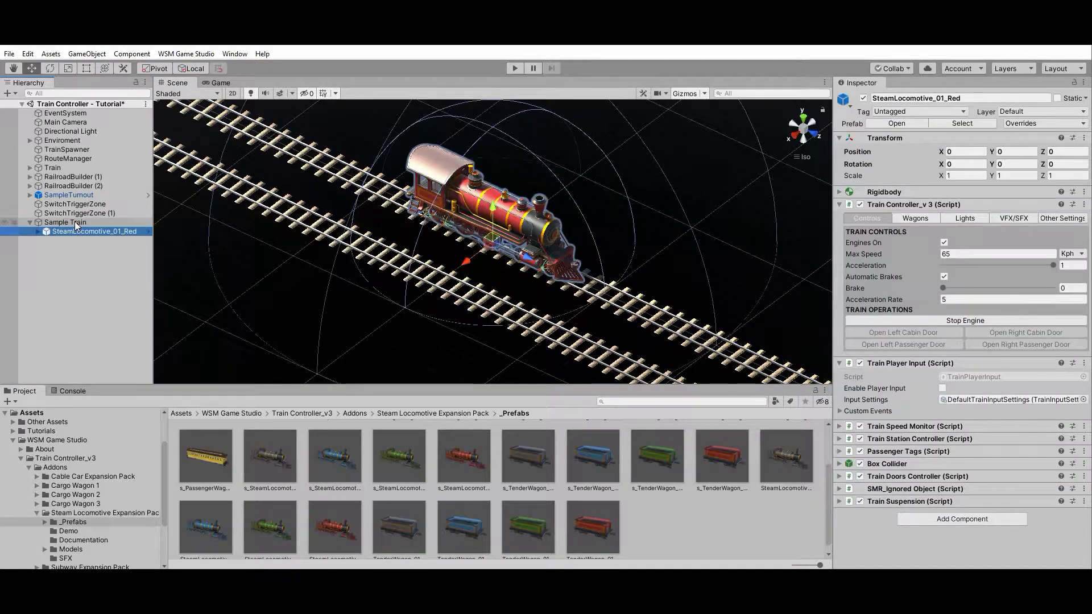
{"action": "left_click_drag", "start_coordinate": [589, 528], "coordinate": [63, 222]}
{"action": "scroll", "coordinate": [435, 500], "scroll_direction": "up", "scroll_amount": 3}
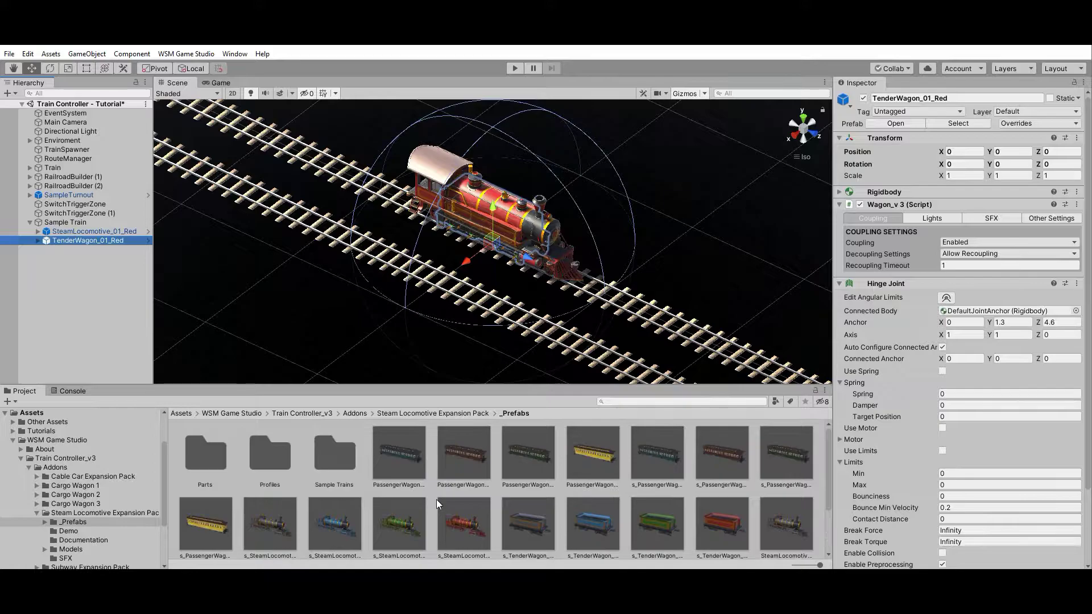
{"action": "left_click", "coordinate": [398, 457]}
{"action": "left_click", "coordinate": [595, 453], "text": "shift"}
{"action": "left_click_drag", "start_coordinate": [409, 456], "coordinate": [79, 223]}
Show the red steam locomotive's Train Controller wagon settings.
{"action": "left_click_drag", "start_coordinate": [375, 318], "coordinate": [477, 310], "text": "alt"}
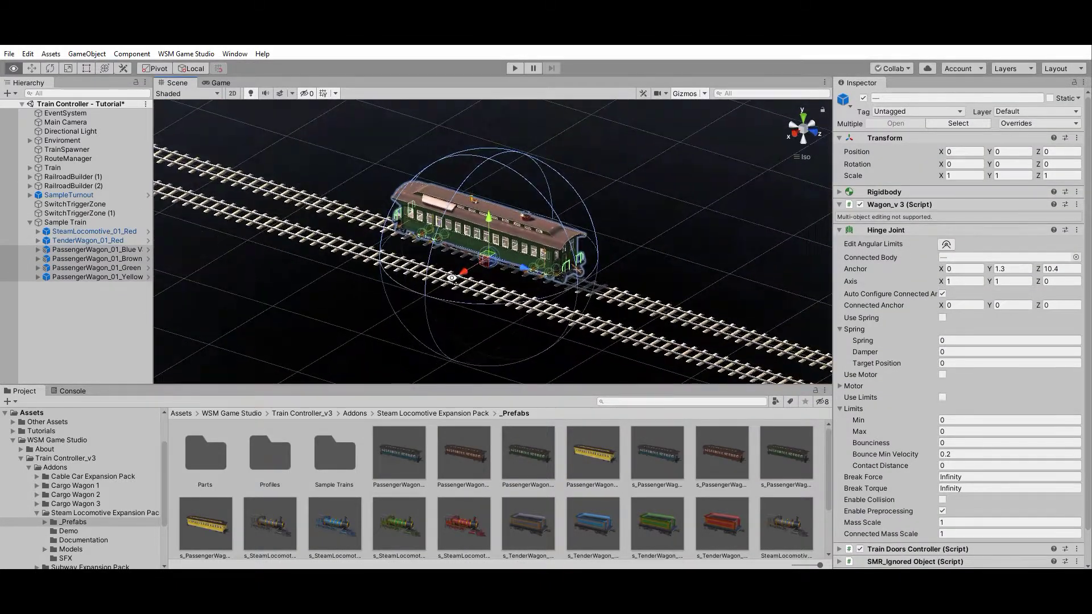
{"action": "left_click", "coordinate": [107, 233]}
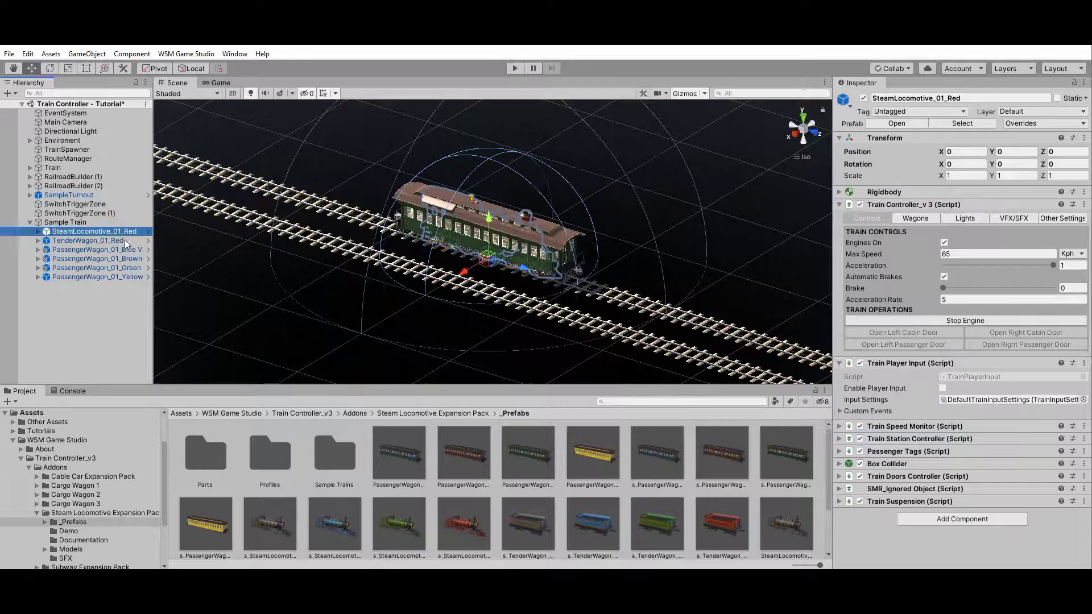
{"action": "left_click", "coordinate": [1075, 84]}
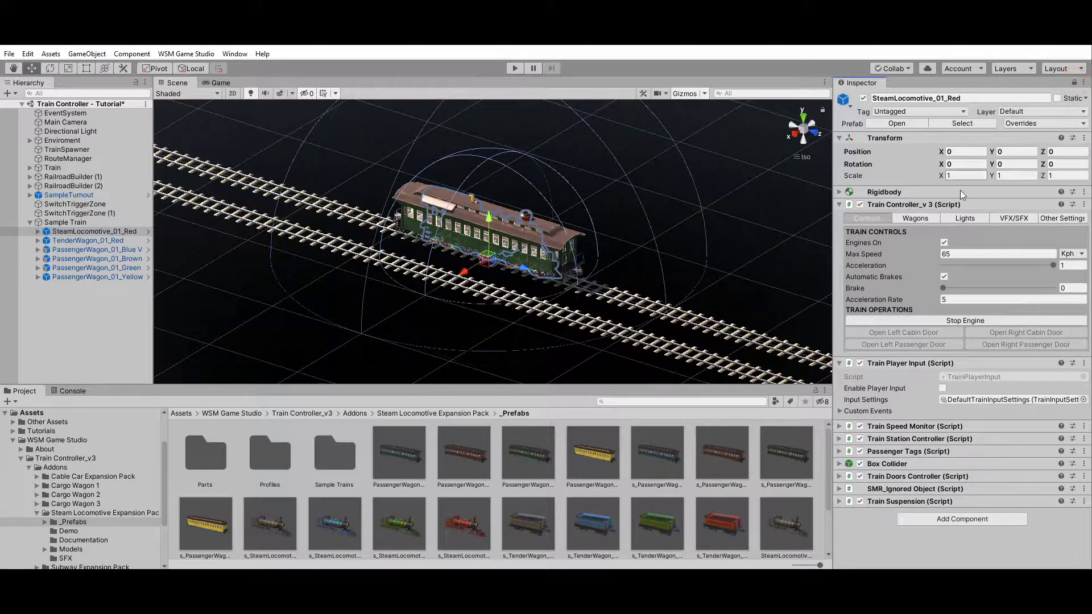
{"action": "left_click", "coordinate": [928, 220]}
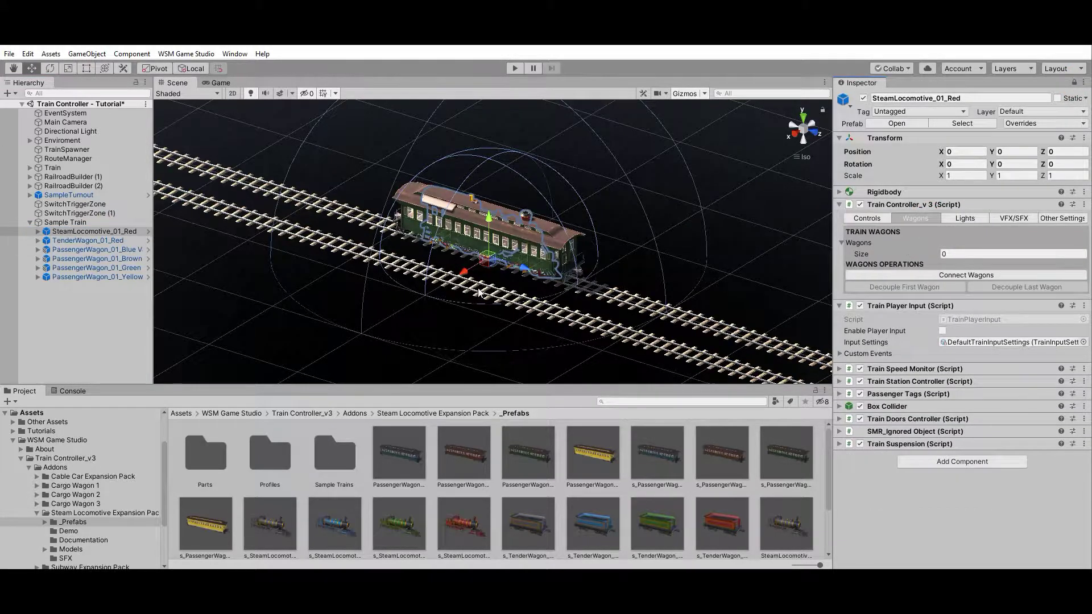
Assign the tender and four passenger wagons to the locomotive's Wagons list and couple them.
{"action": "left_click", "coordinate": [73, 239]}
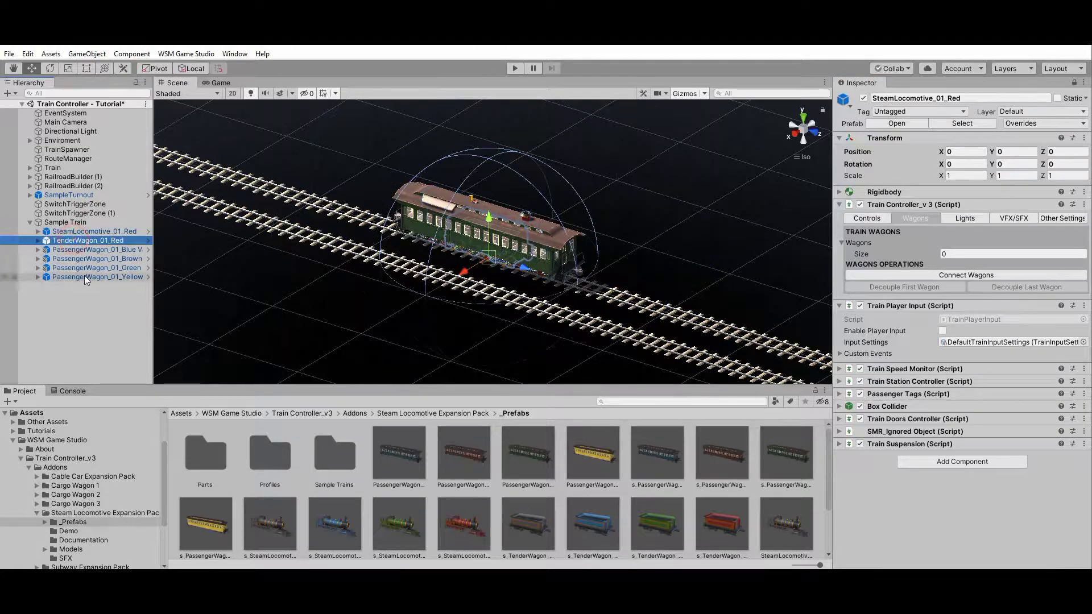
{"action": "left_click", "coordinate": [84, 276], "text": "shift"}
{"action": "left_click_drag", "start_coordinate": [84, 242], "coordinate": [864, 247]}
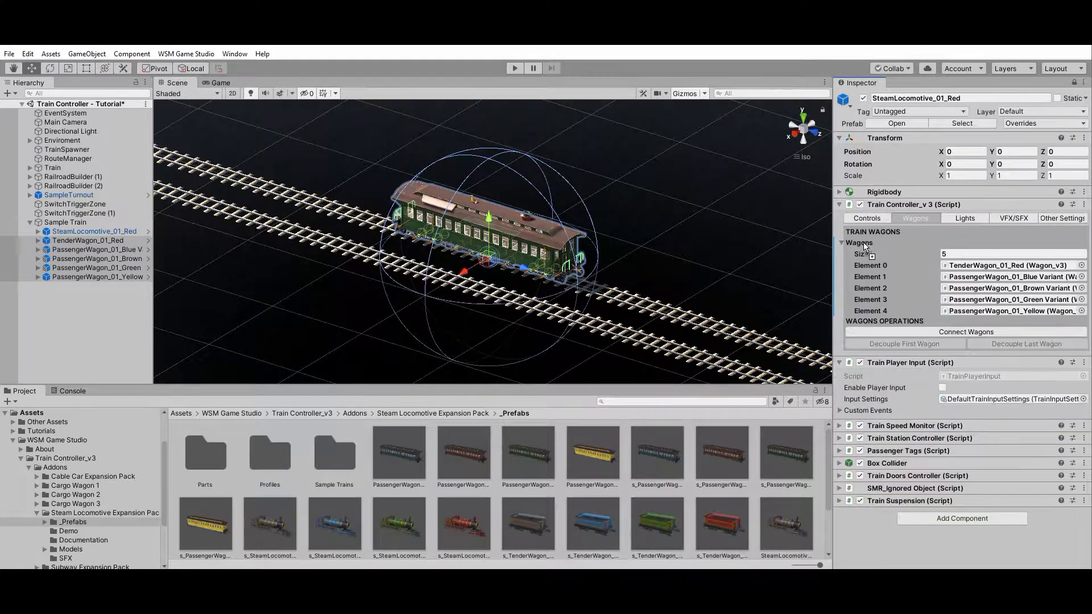
{"action": "left_click", "coordinate": [974, 332]}
{"action": "scroll", "coordinate": [353, 256], "scroll_direction": "down", "scroll_amount": 3}
{"action": "middle_click_drag", "start_coordinate": [354, 256], "coordinate": [493, 326]}
{"action": "left_click_drag", "start_coordinate": [493, 326], "coordinate": [345, 330], "text": "alt"}
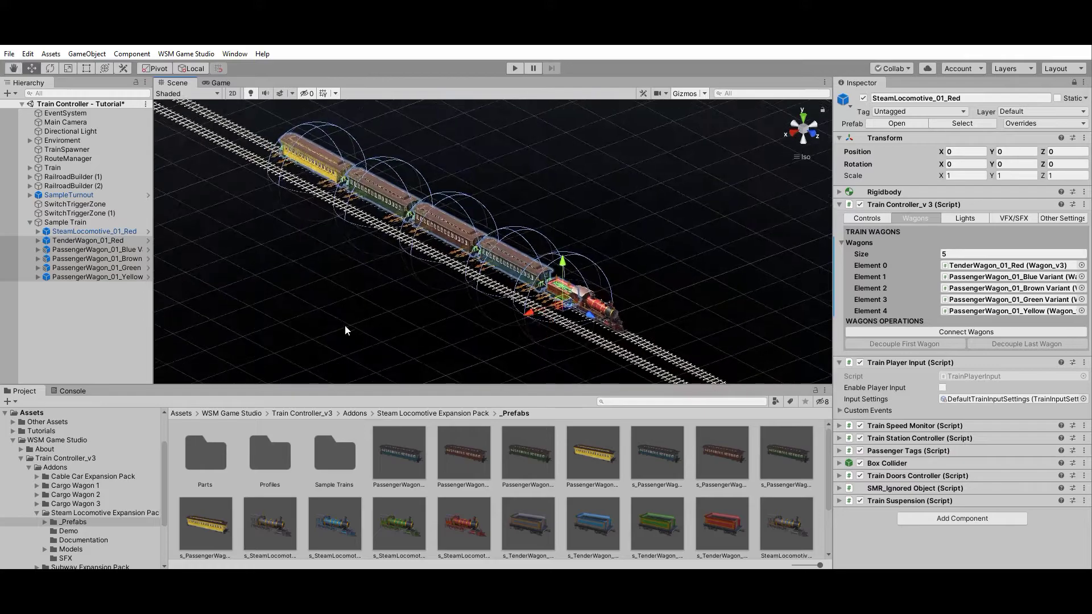
{"action": "left_click", "coordinate": [93, 304]}
{"action": "scroll", "coordinate": [76, 496], "scroll_direction": "up", "scroll_amount": 2}
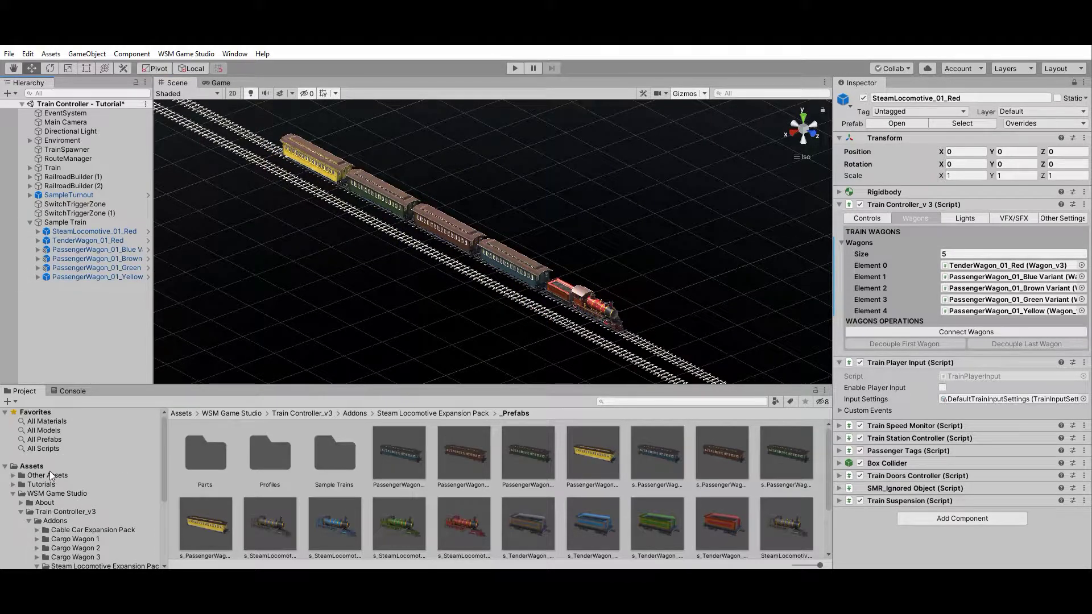
Drag Sample Train into the Tutorials folder as a prefab and inspect it.
{"action": "left_click", "coordinate": [48, 484]}
{"action": "left_click_drag", "start_coordinate": [64, 222], "coordinate": [592, 450]}
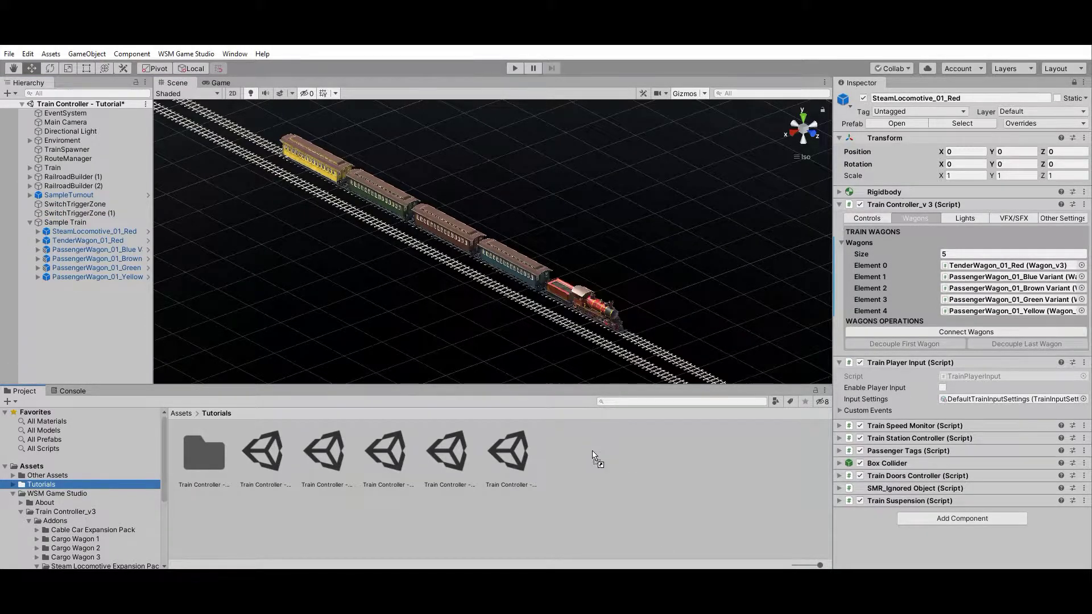
{"action": "left_click", "coordinate": [247, 454]}
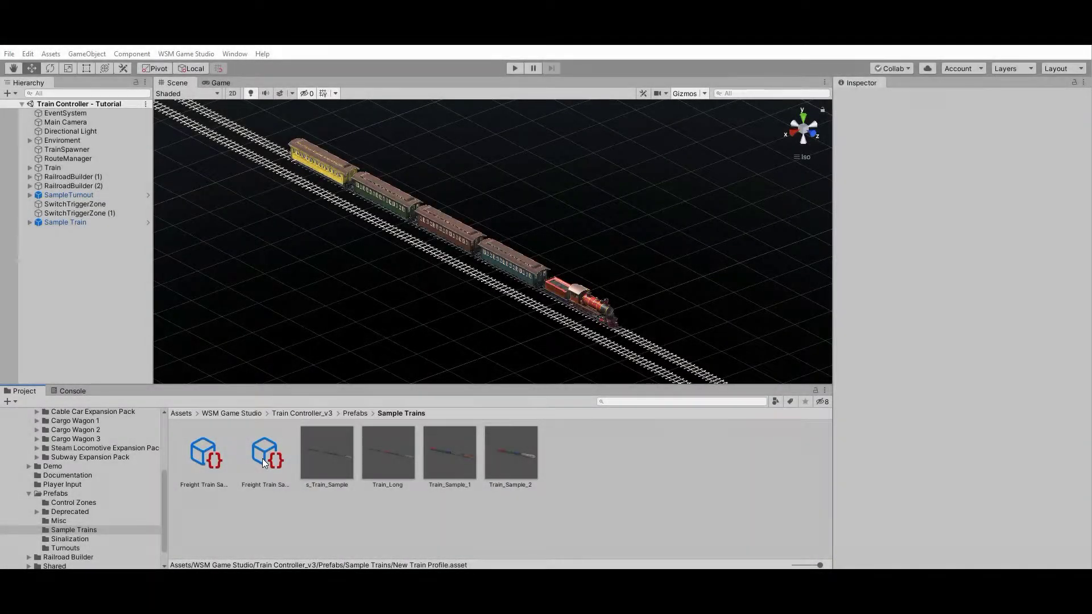
{"action": "left_click", "coordinate": [264, 462]}
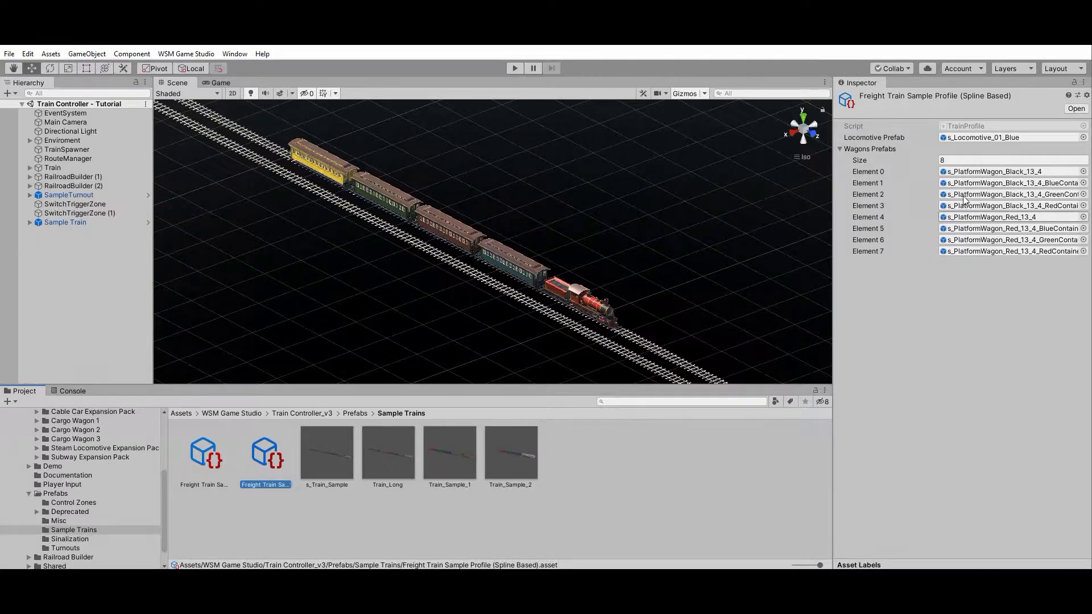
Create a Train Profile asset named New Train Profile in the Sample Trains folder.
{"action": "right_click", "coordinate": [566, 463]}
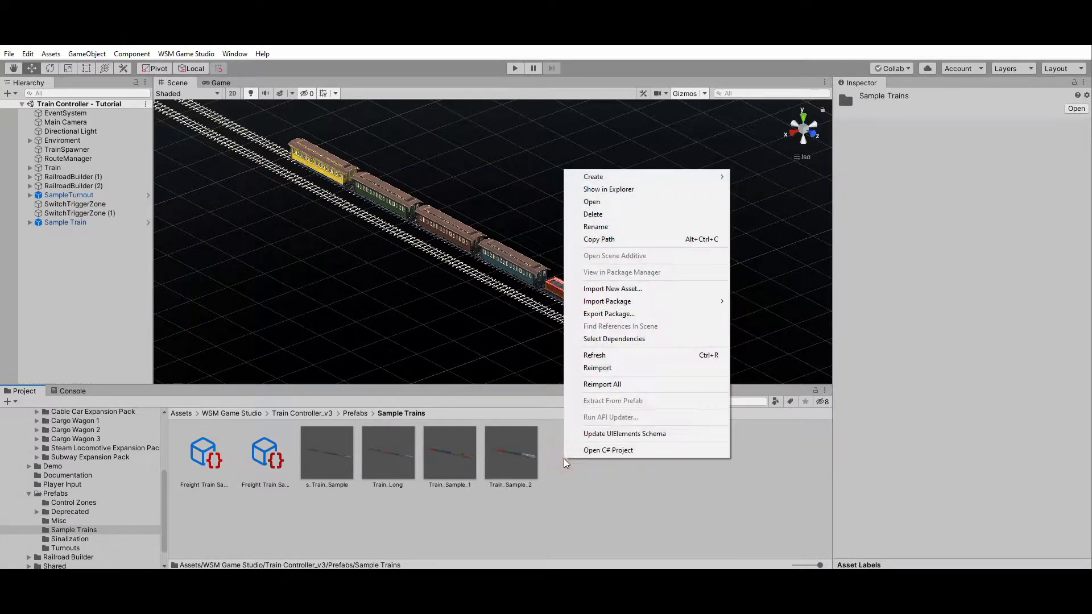
{"action": "mouse_move", "coordinate": [646, 183]}
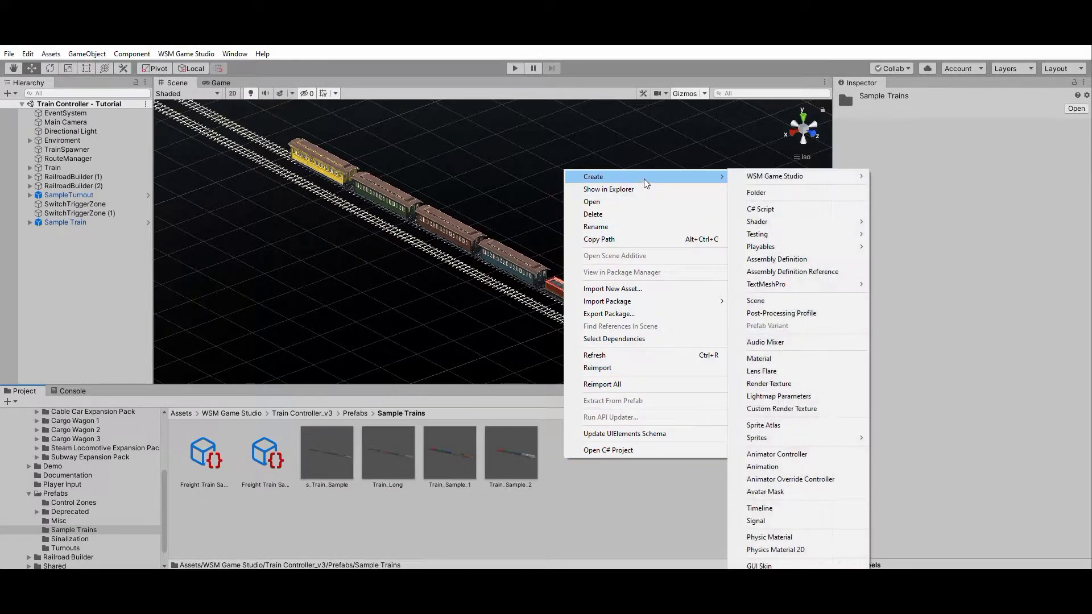
{"action": "mouse_move", "coordinate": [778, 179]}
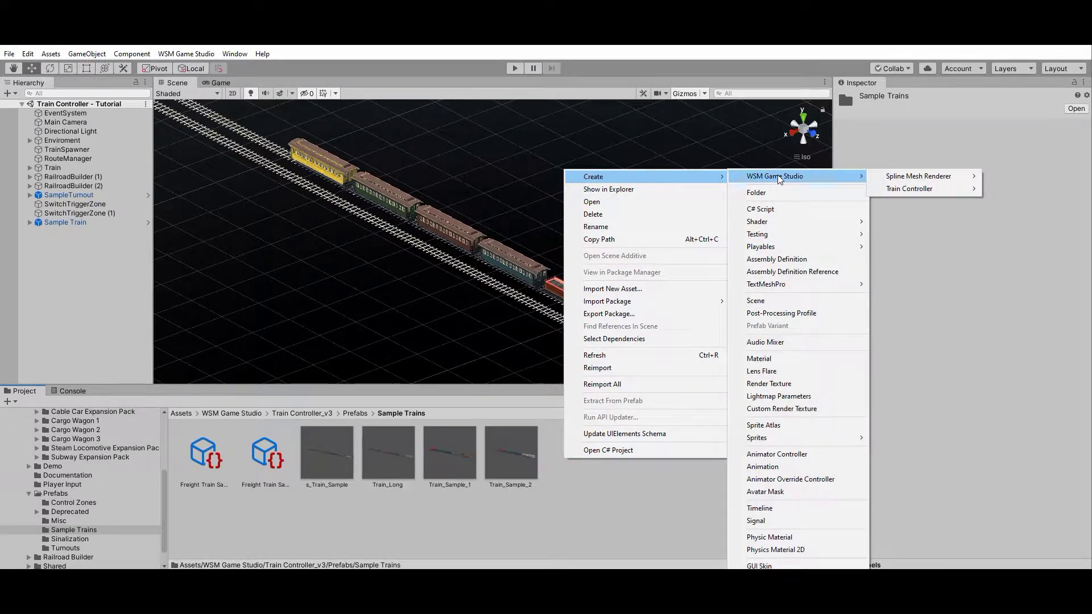
{"action": "mouse_move", "coordinate": [921, 193]}
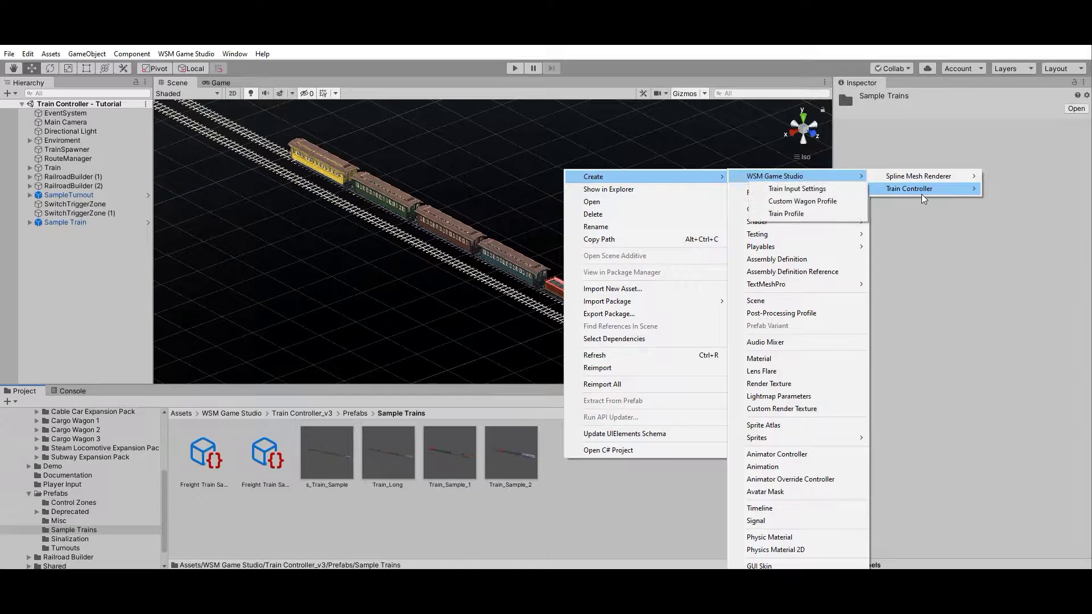
{"action": "left_click", "coordinate": [791, 215]}
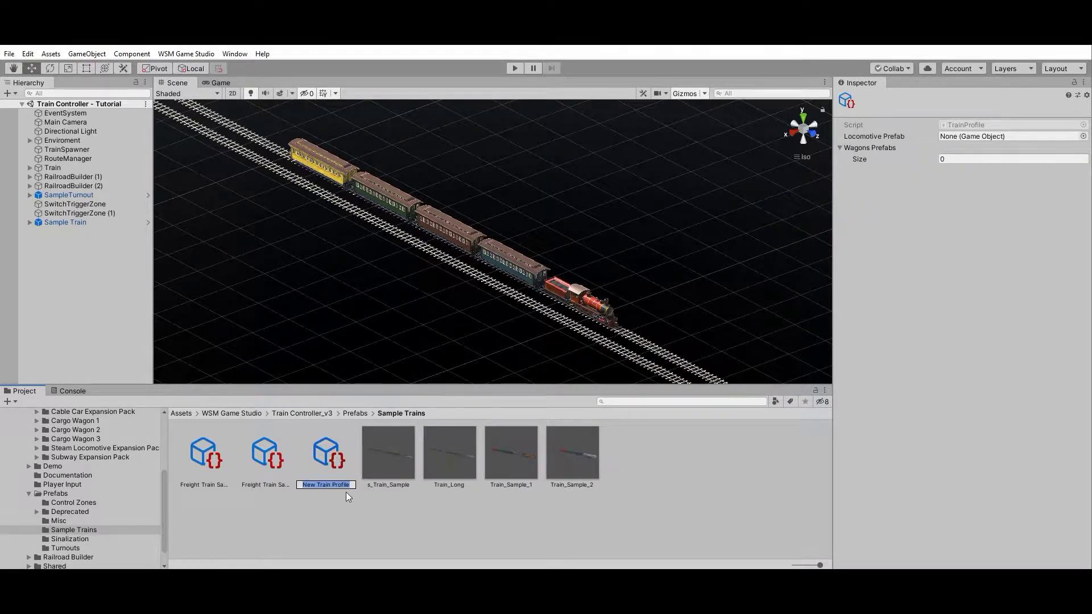
{"action": "left_click", "coordinate": [355, 465]}
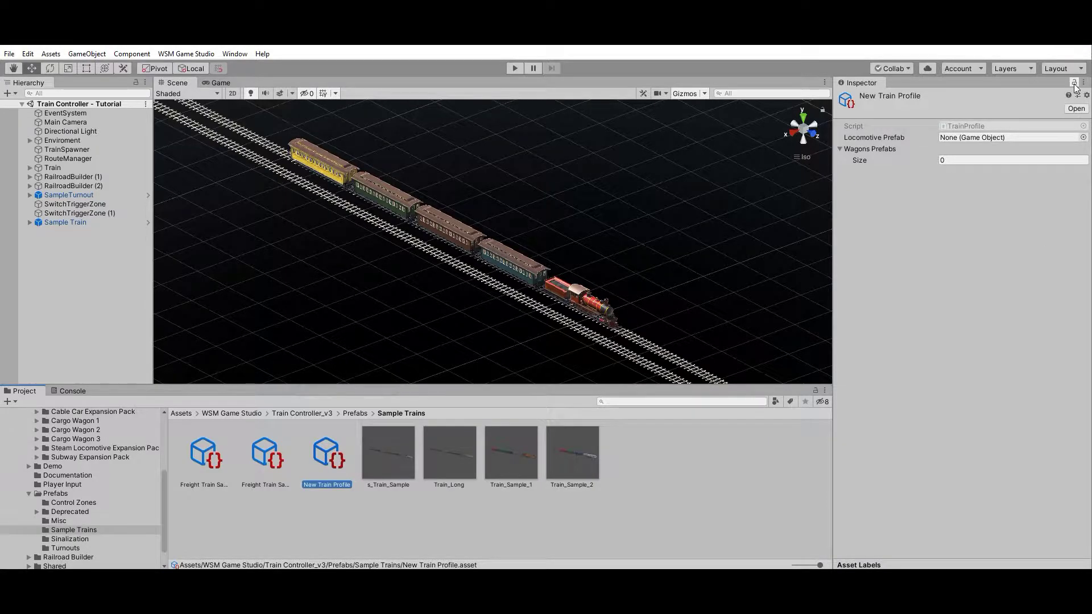
Set Locomotive_01_White_Black as its locomotive and add four PlatformWagon_Black_13_4 wagon variants.
{"action": "left_click", "coordinate": [57, 493]}
{"action": "left_click", "coordinate": [283, 534]}
{"action": "left_click_drag", "start_coordinate": [283, 534], "coordinate": [979, 138]}
{"action": "left_click", "coordinate": [340, 522]}
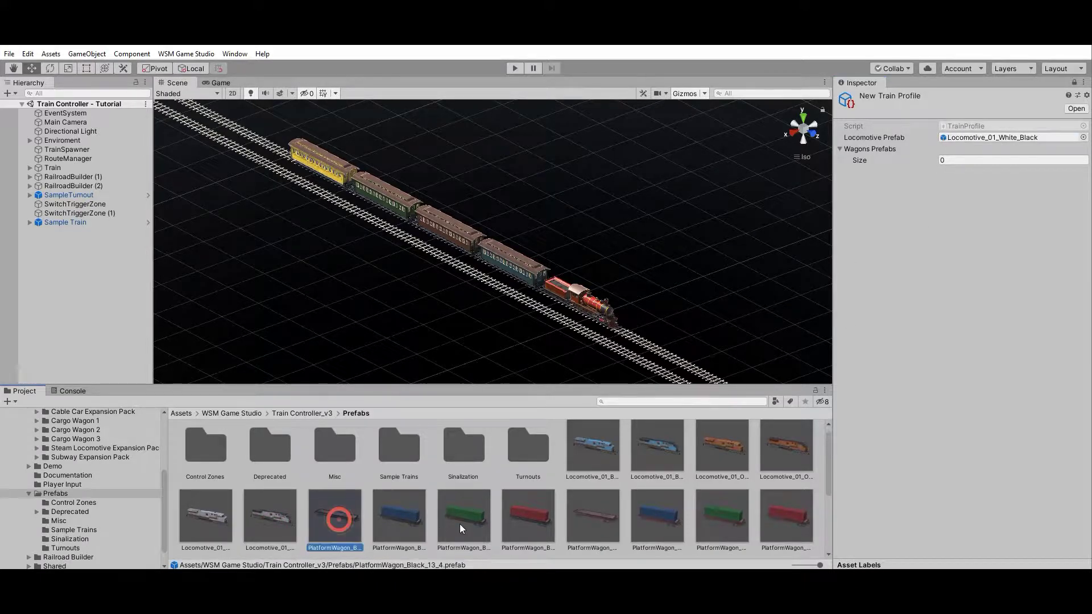
{"action": "left_click", "coordinate": [533, 515], "text": "shift"}
{"action": "left_click_drag", "start_coordinate": [329, 523], "coordinate": [888, 152]}
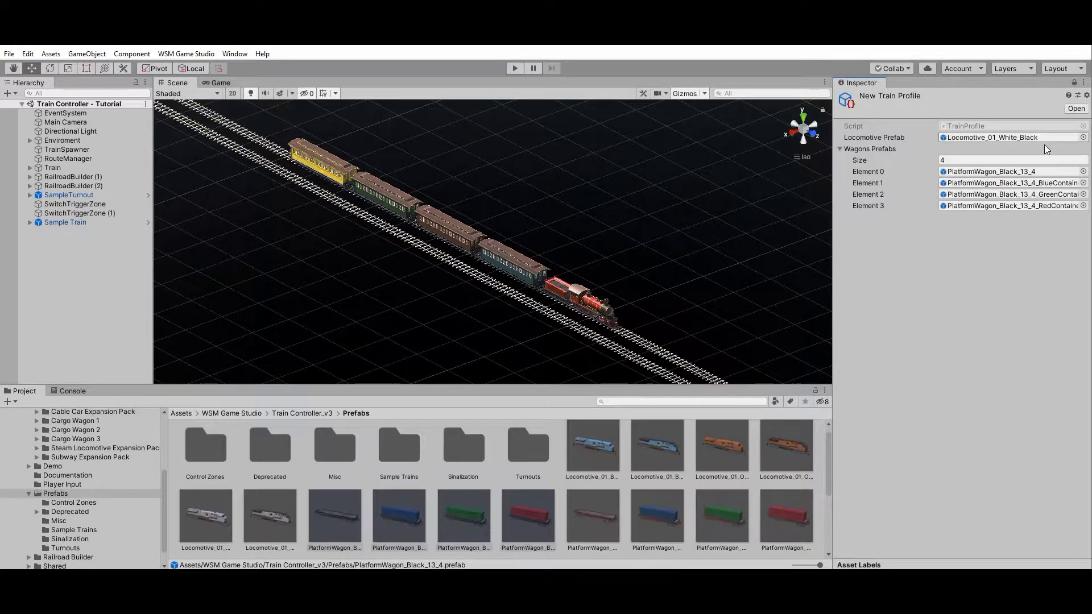
{"action": "left_click", "coordinate": [74, 529]}
{"action": "left_click", "coordinate": [328, 458]}
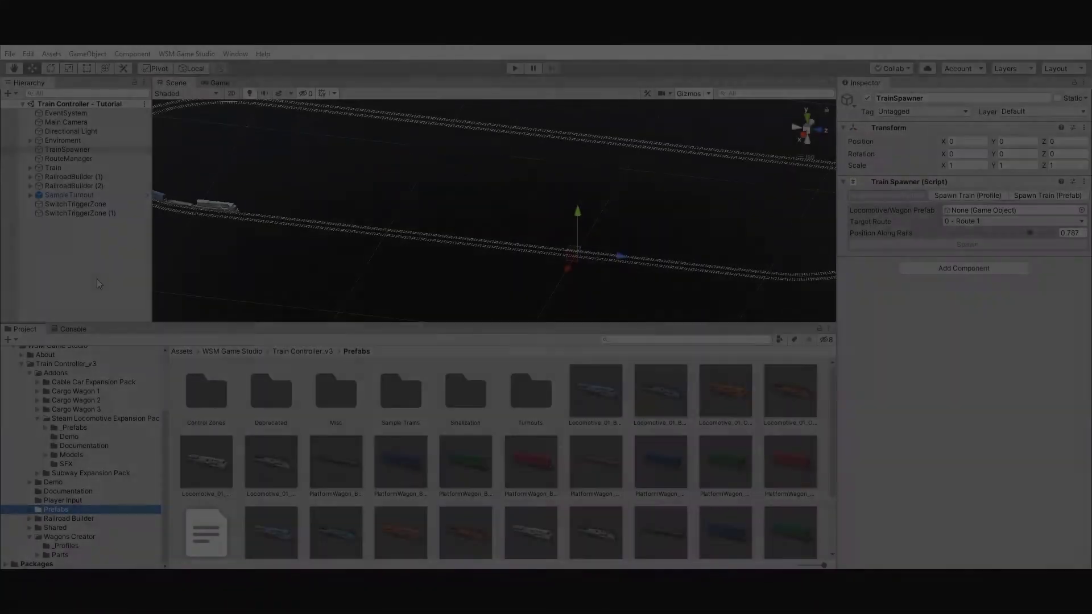
Show the Steam Locomotive Expansion Pack prefabs and select TrainSpawner in the Hierarchy.
{"action": "left_click", "coordinate": [99, 284]}
{"action": "left_click", "coordinate": [74, 510]}
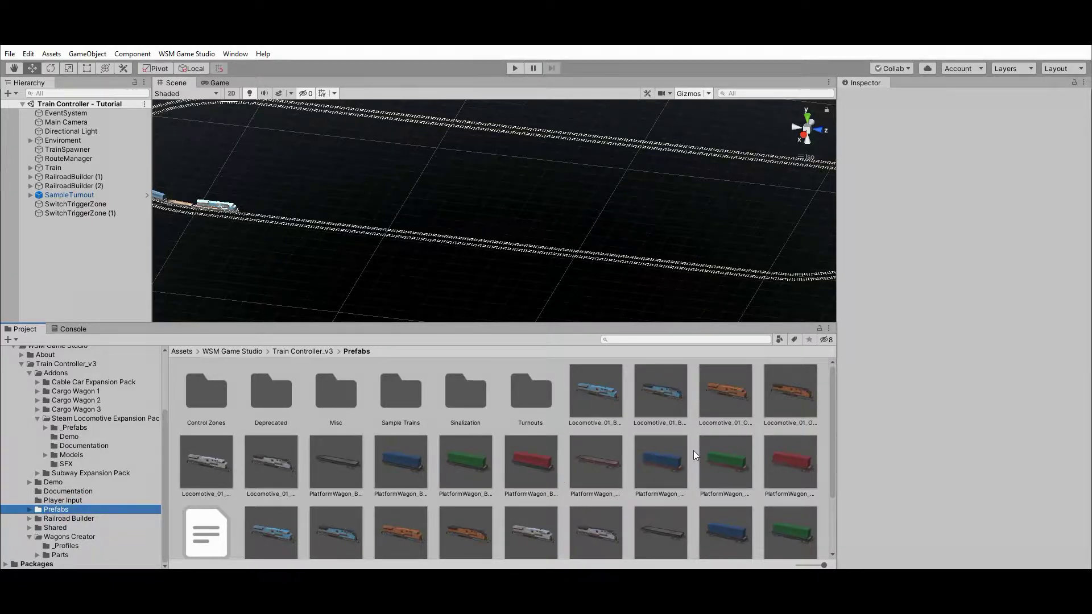
{"action": "left_click", "coordinate": [75, 428]}
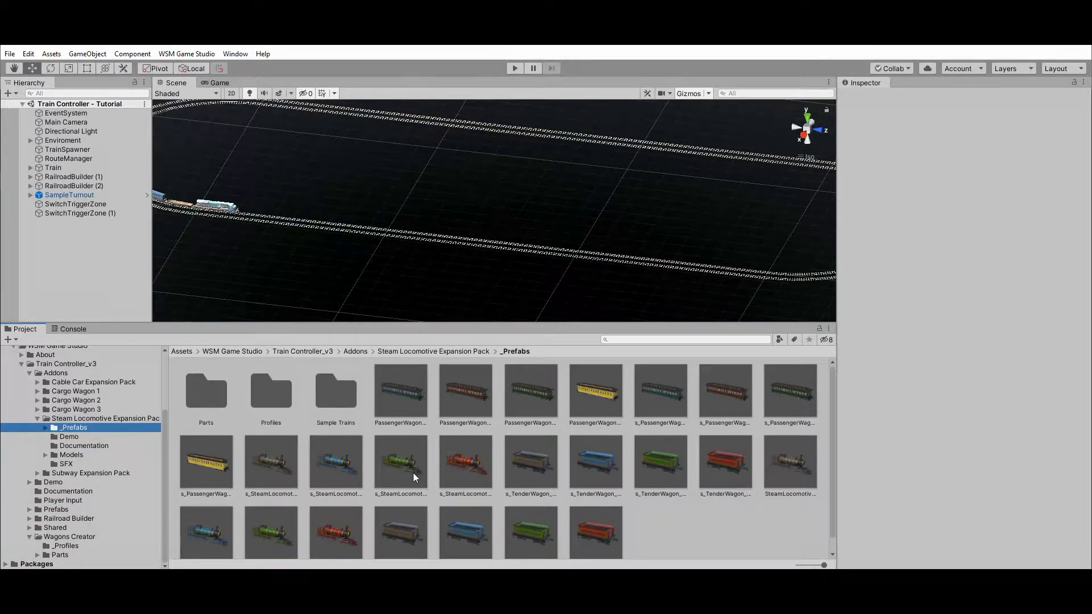
{"action": "left_click", "coordinate": [65, 151]}
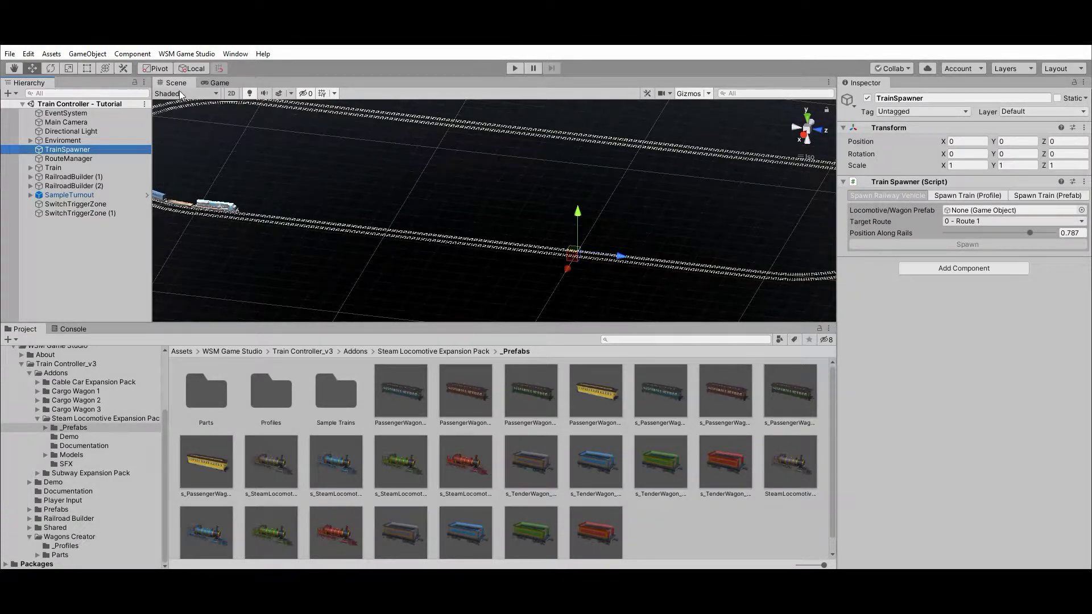
{"action": "left_click", "coordinate": [192, 55]}
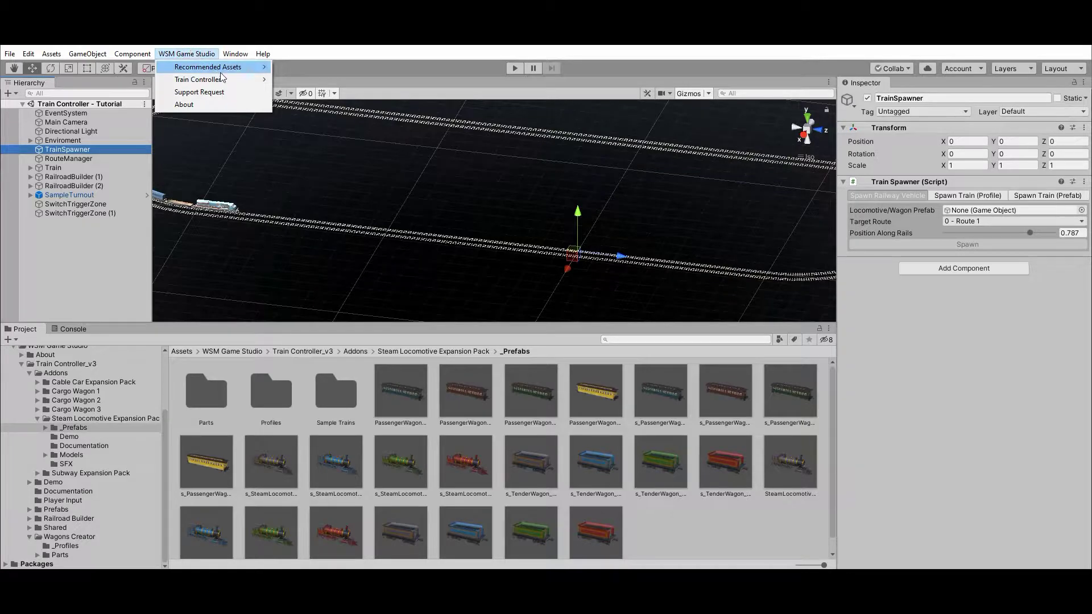
In the Custom Wagons Creator, set the profile to Steam Locomotive 01 Profile (Spline Based).
{"action": "mouse_move", "coordinate": [228, 80]}
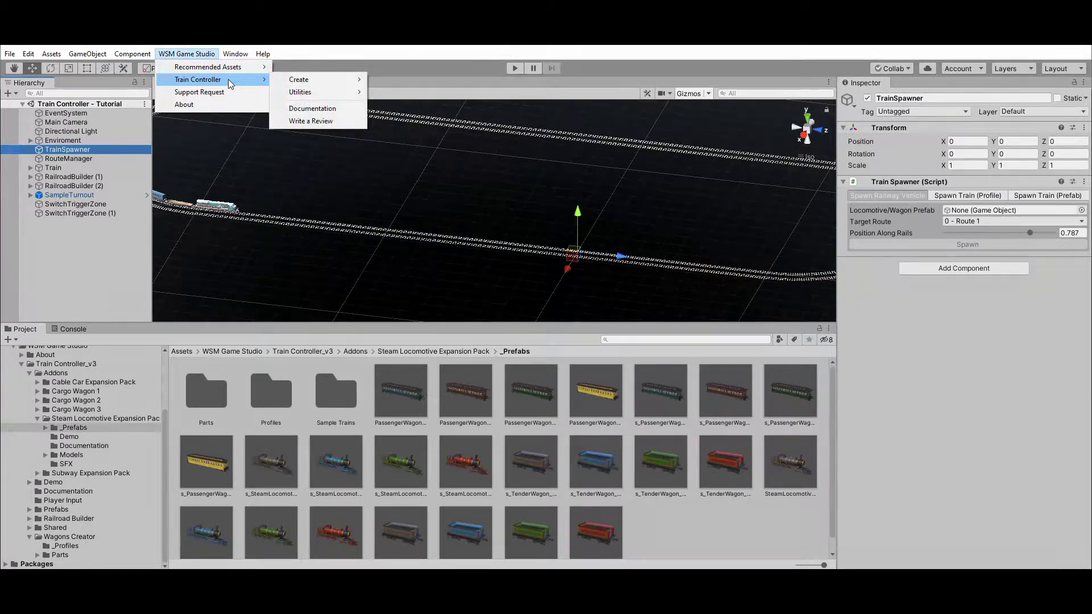
{"action": "mouse_move", "coordinate": [319, 90]}
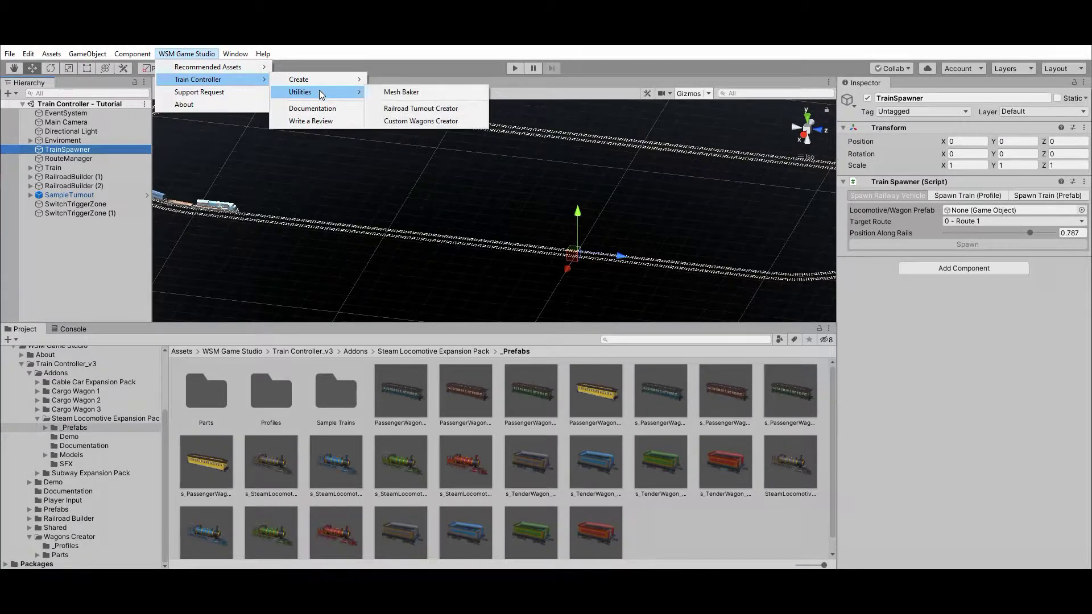
{"action": "left_click", "coordinate": [436, 122]}
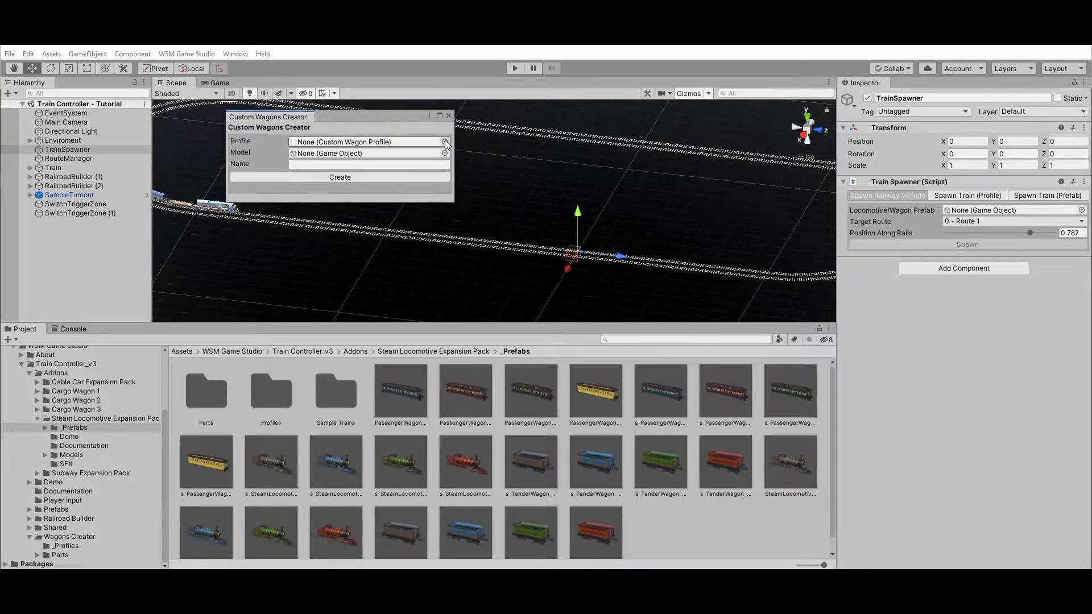
{"action": "left_click", "coordinate": [444, 142]}
{"action": "left_click_drag", "start_coordinate": [1005, 204], "coordinate": [572, 133]}
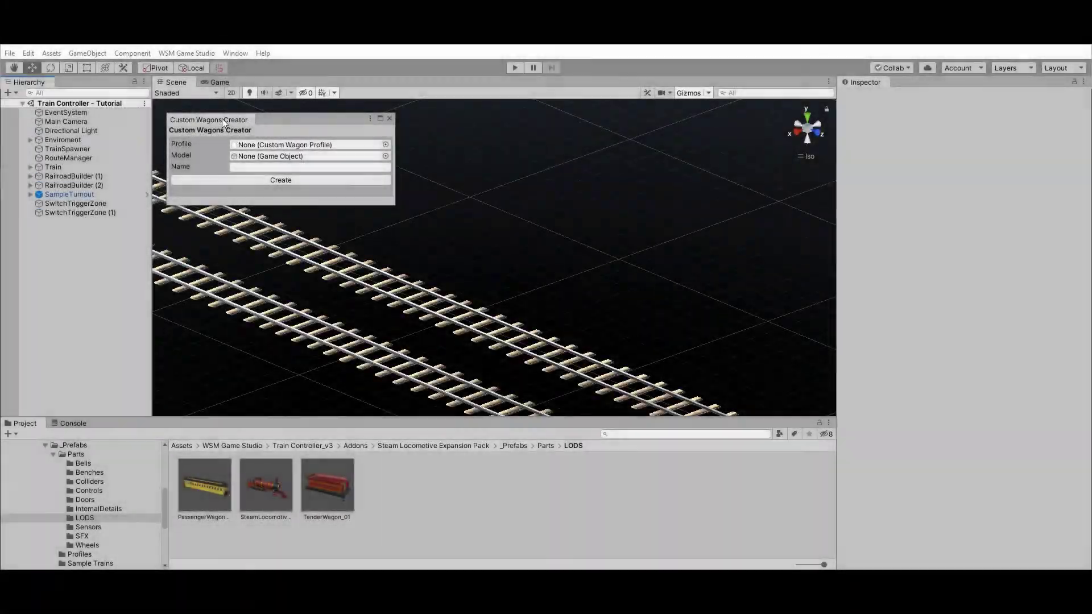
{"action": "left_click", "coordinate": [384, 145]}
{"action": "left_click", "coordinate": [606, 239]}
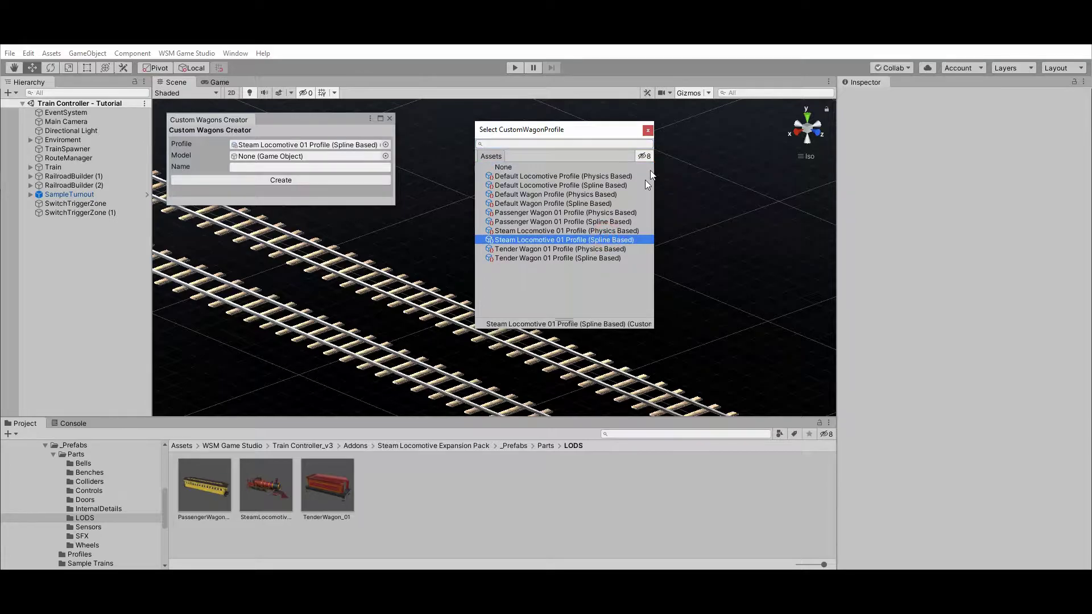
{"action": "left_click", "coordinate": [647, 130]}
Use the SteamLocomotive_01 model, name it SampleLocomotive, and create it in the scene.
{"action": "left_click_drag", "start_coordinate": [257, 499], "coordinate": [272, 157]}
{"action": "left_click", "coordinate": [270, 167]}
{"action": "type", "text": "Sam"}
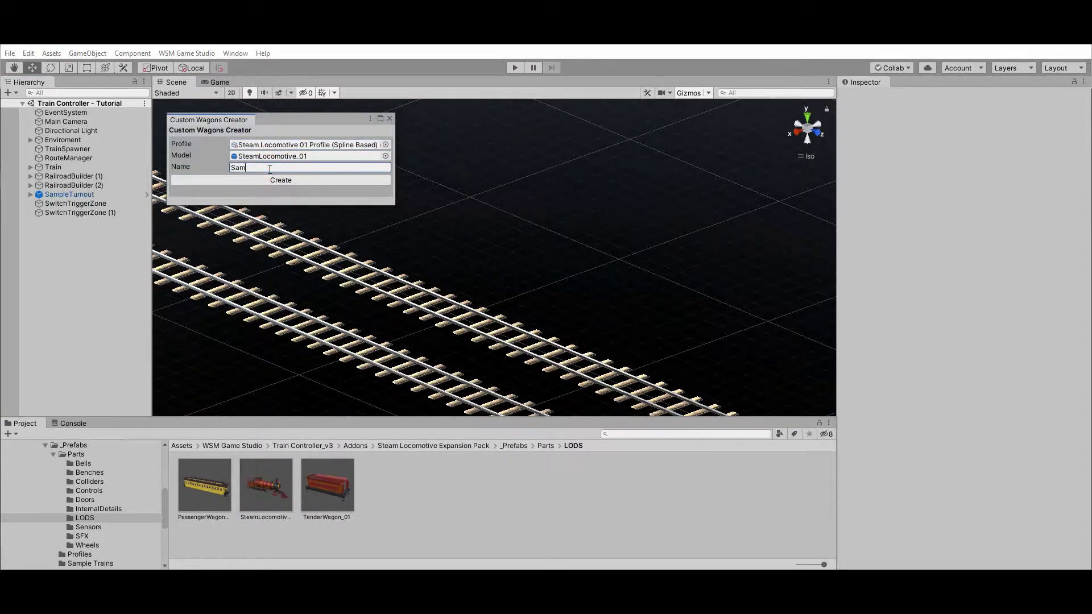
{"action": "type", "text": "pleLocomotive"}
{"action": "left_click", "coordinate": [281, 180]}
{"action": "left_click", "coordinate": [388, 118]}
Save SampleLocomotive as a prefab in the Tutorials folder.
{"action": "left_click", "coordinate": [79, 222]}
{"action": "scroll", "coordinate": [62, 459], "scroll_direction": "up", "scroll_amount": 5}
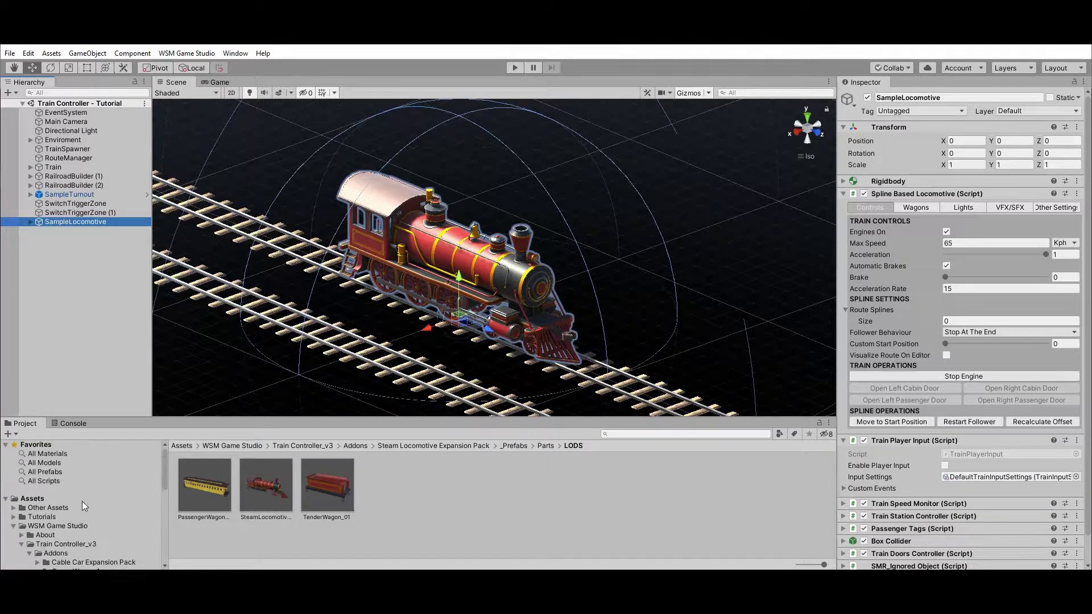
{"action": "left_click", "coordinate": [41, 516]}
{"action": "left_click_drag", "start_coordinate": [96, 226], "coordinate": [656, 503]}
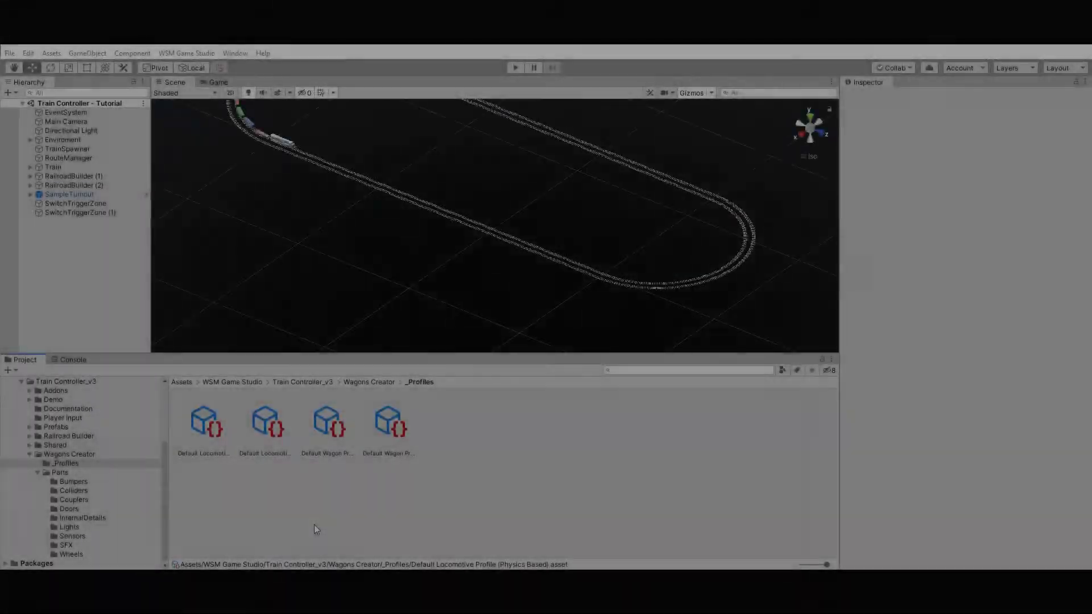
Inspect Default Locomotive Profile (Physics Based) and its physics/spline train type options.
{"action": "left_click", "coordinate": [315, 526]}
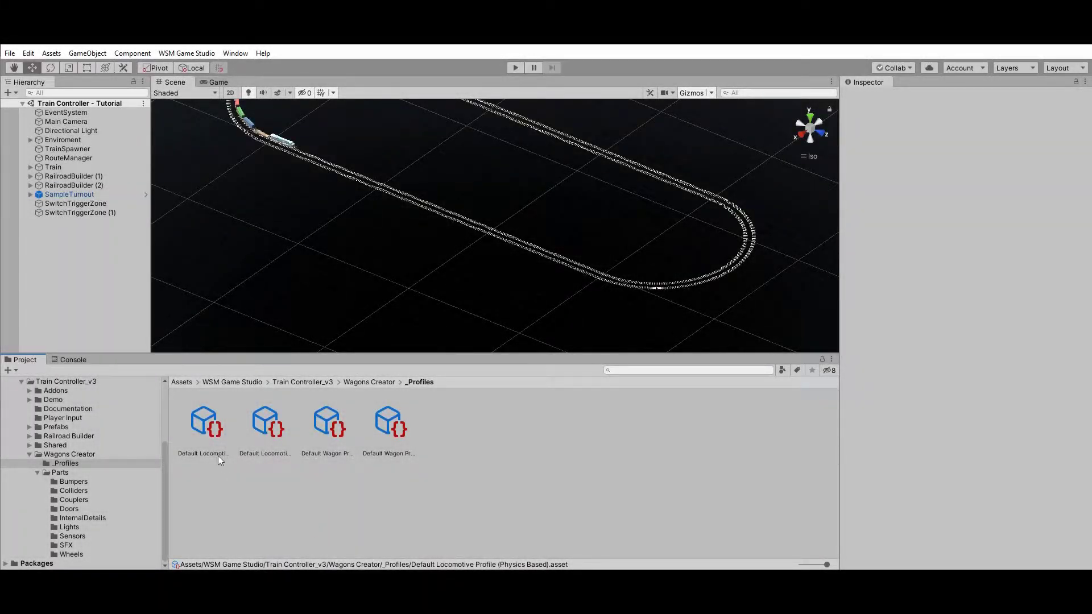
{"action": "left_click", "coordinate": [210, 431]}
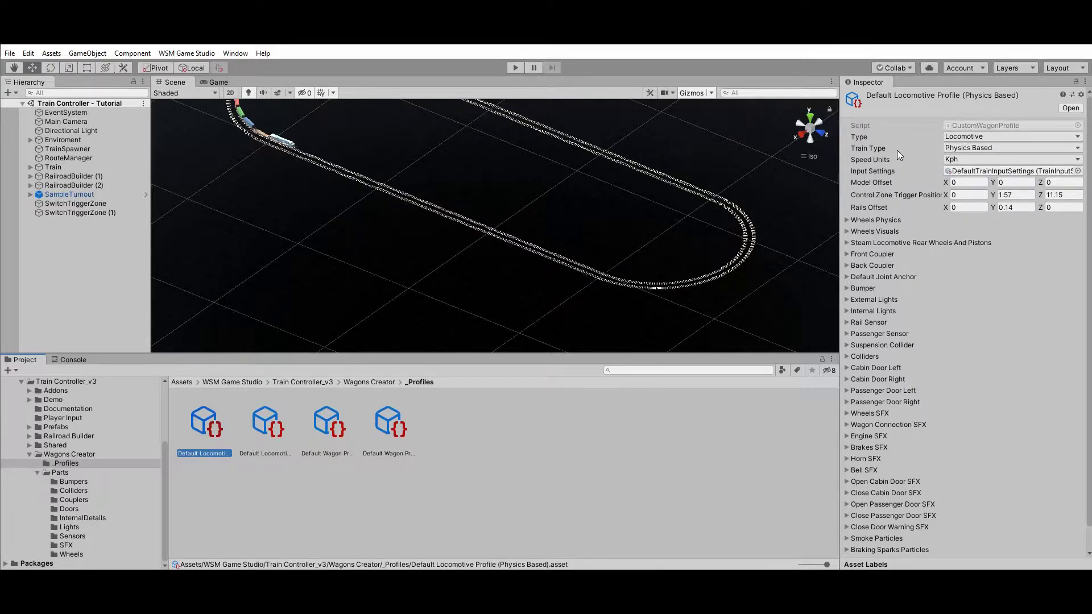
{"action": "key", "text": "Right"}
{"action": "key", "text": "Right"}
{"action": "key", "text": "Right"}
{"action": "key", "text": "Left"}
{"action": "key", "text": "Left"}
{"action": "key", "text": "Left"}
{"action": "left_click", "coordinate": [1076, 136]}
{"action": "left_click", "coordinate": [1078, 149]}
{"action": "left_click", "coordinate": [1081, 149]}
{"action": "left_click", "coordinate": [980, 159]}
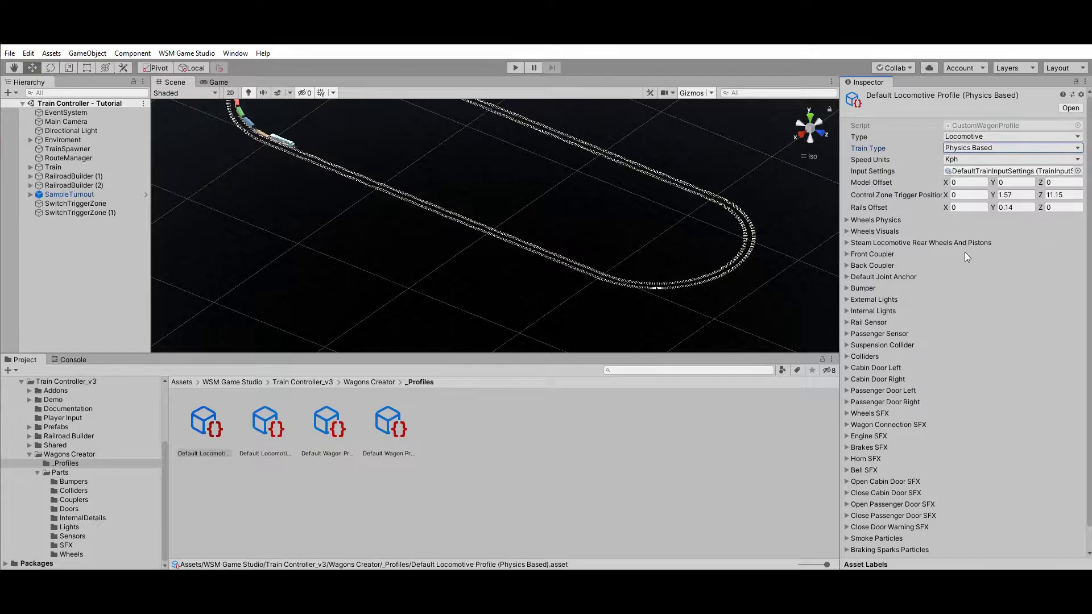
Expand the profile's Wheels Physics and Wheels Visuals settings.
{"action": "left_click", "coordinate": [846, 220]}
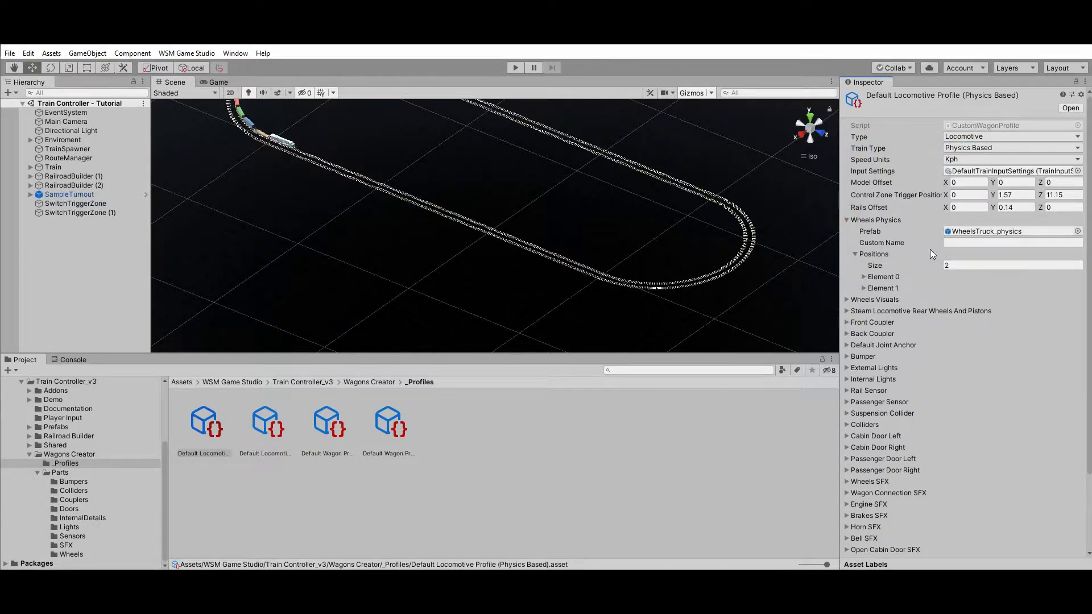
{"action": "left_click", "coordinate": [864, 277]}
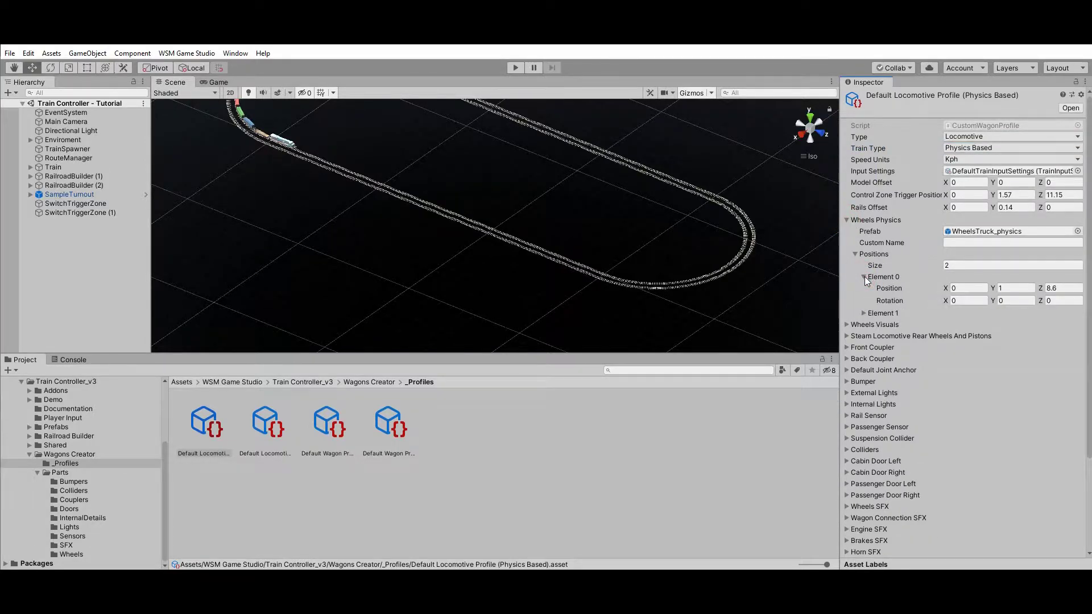
{"action": "left_click", "coordinate": [863, 276]}
{"action": "left_click", "coordinate": [847, 299]}
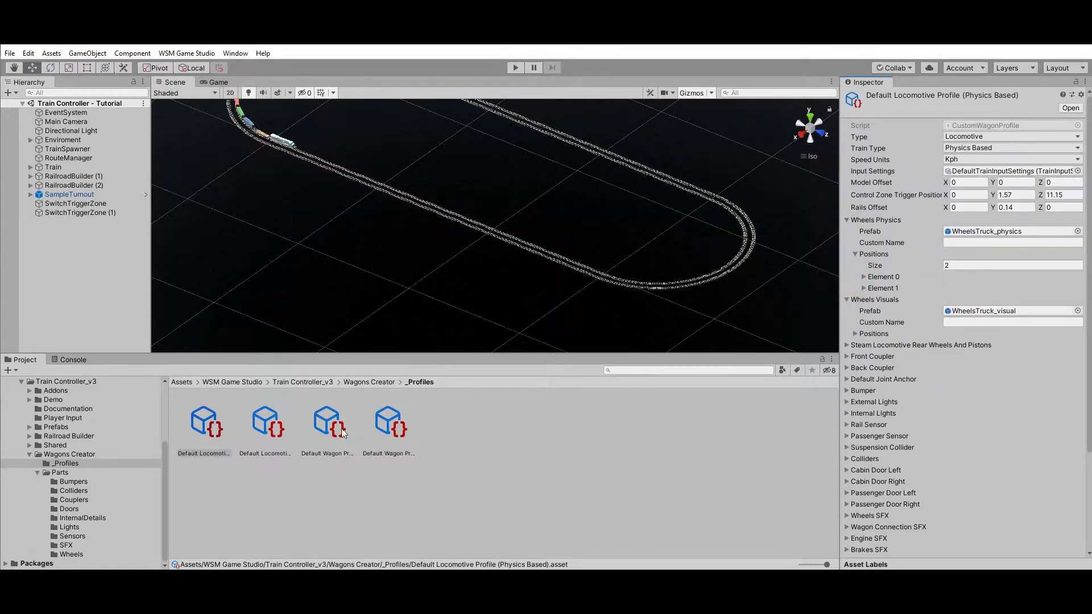
Browse the bumper and wheel truck parts, then select Default Locomotive Profile (Spline Based).
{"action": "left_click", "coordinate": [73, 482]}
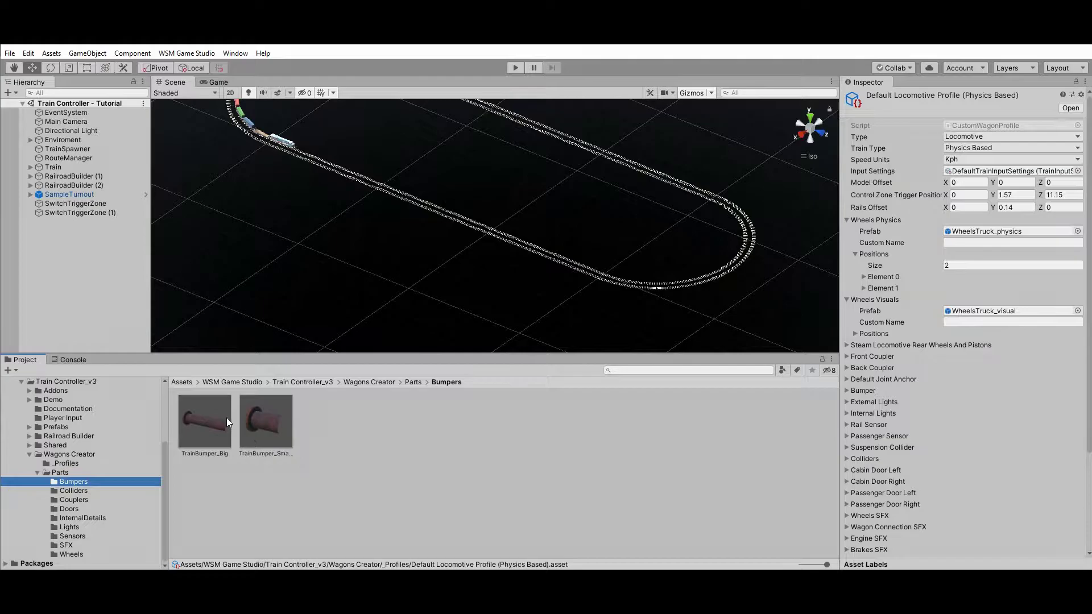
{"action": "left_click", "coordinate": [77, 552]}
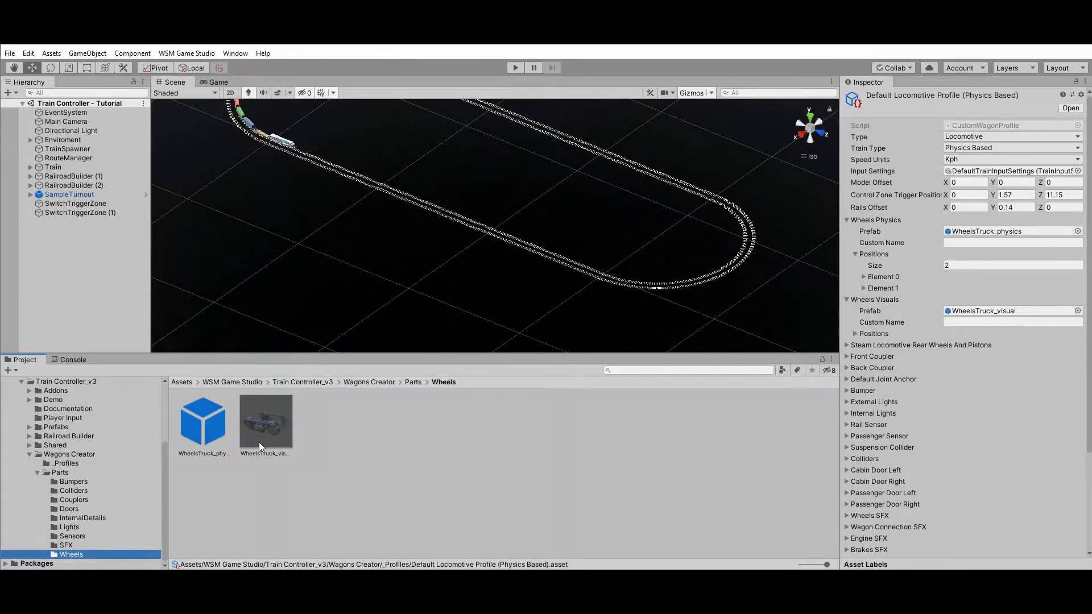
{"action": "left_click", "coordinate": [71, 463]}
{"action": "left_click", "coordinate": [269, 435]}
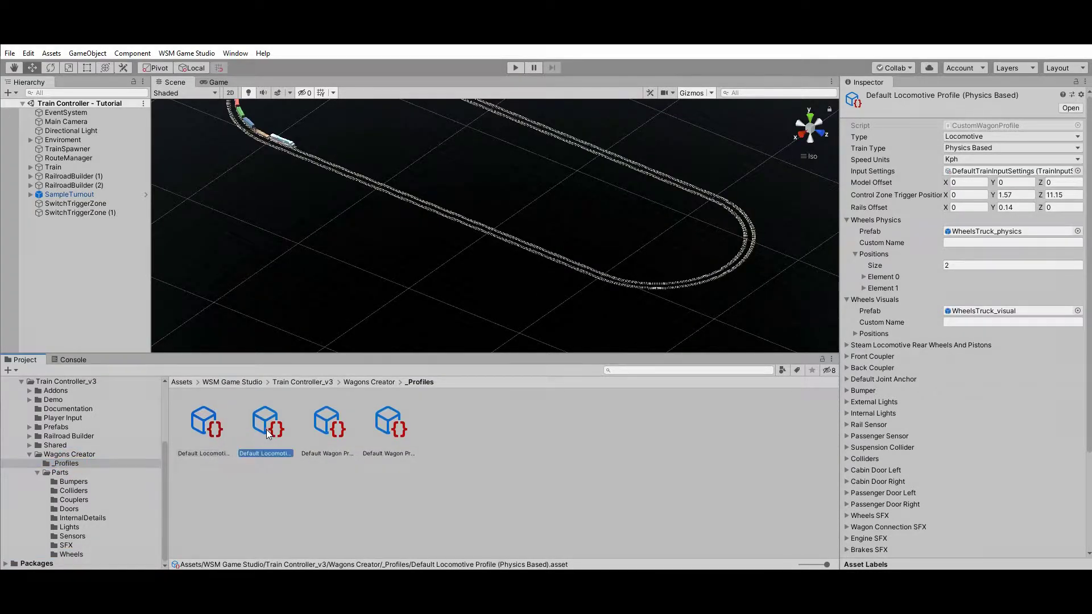
Duplicate the spline-based locomotive profile and rename the copy Sample.
{"action": "key", "text": "ctrl+d"}
{"action": "key", "text": "F2"}
{"action": "type", "text": "Sample"}
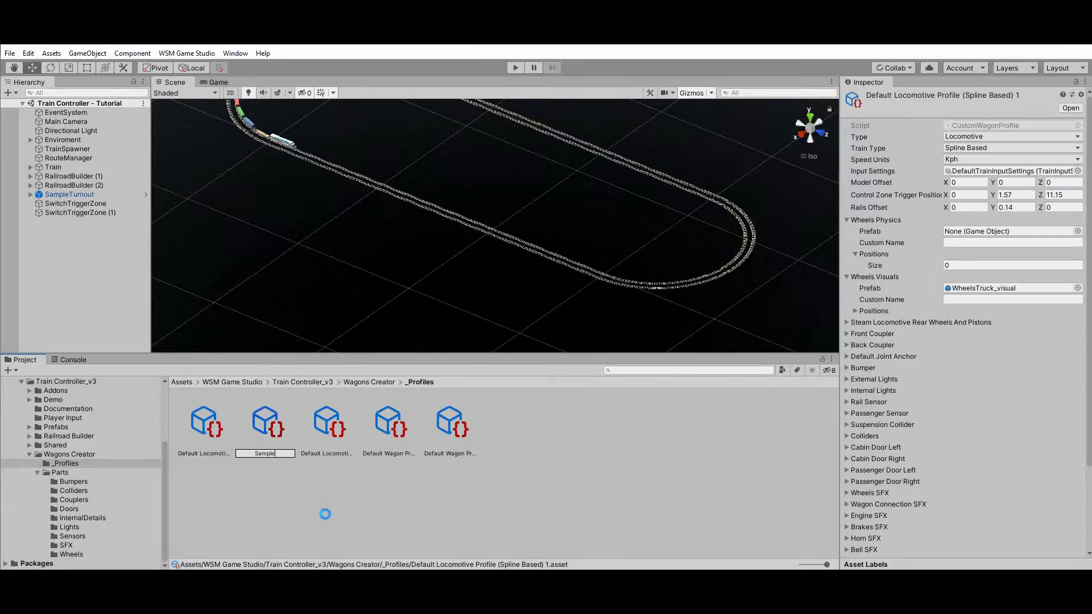
{"action": "key", "text": "Return"}
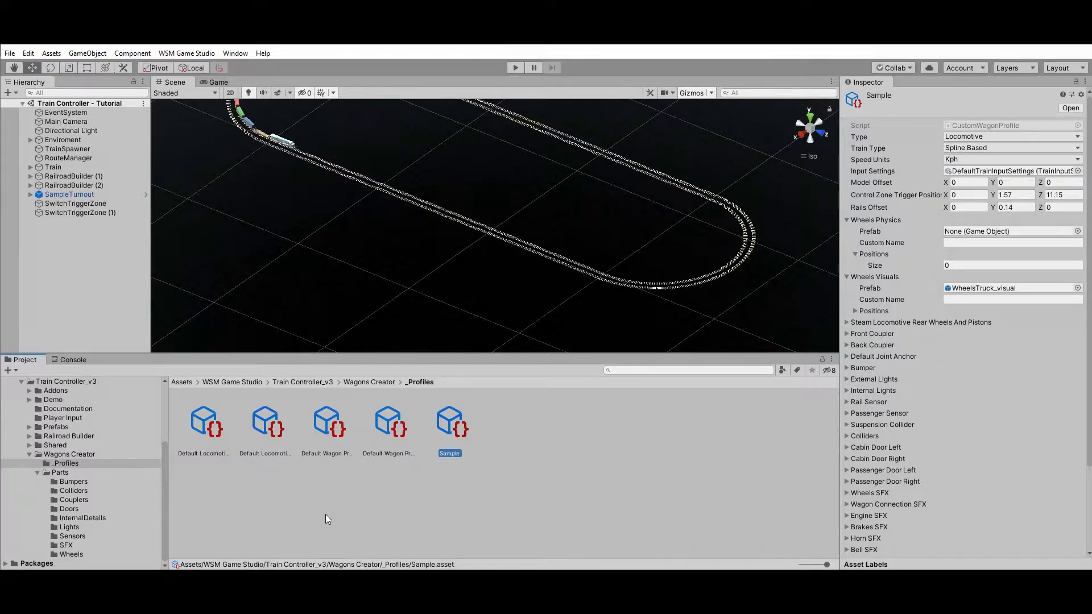
Create a Custom Wagon Profile in _Profiles, keeping the name New Wagon Profile.
{"action": "right_click", "coordinate": [484, 437]}
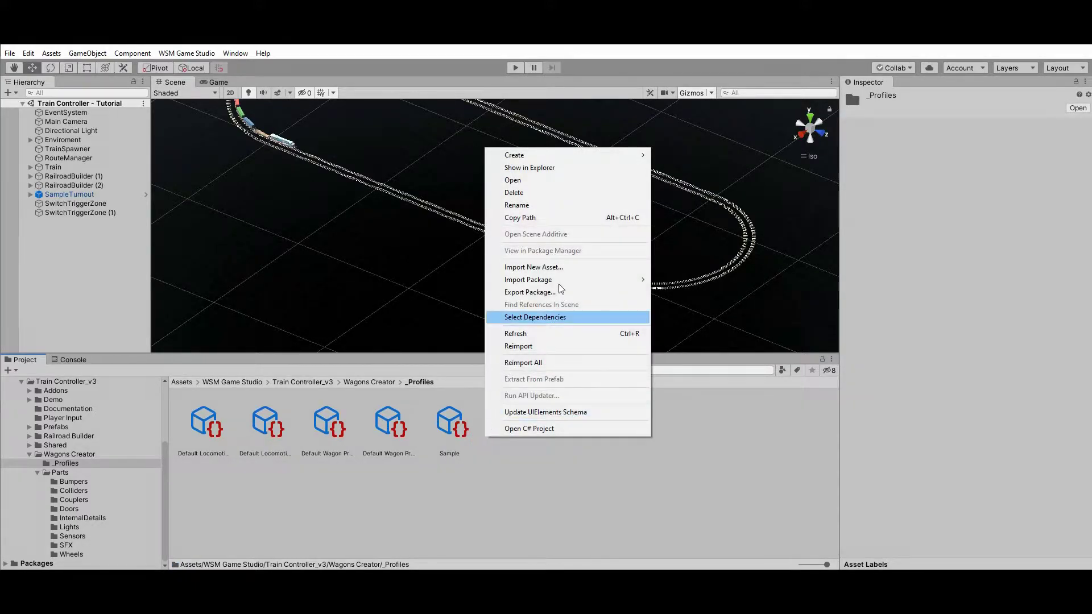
{"action": "mouse_move", "coordinate": [583, 155]}
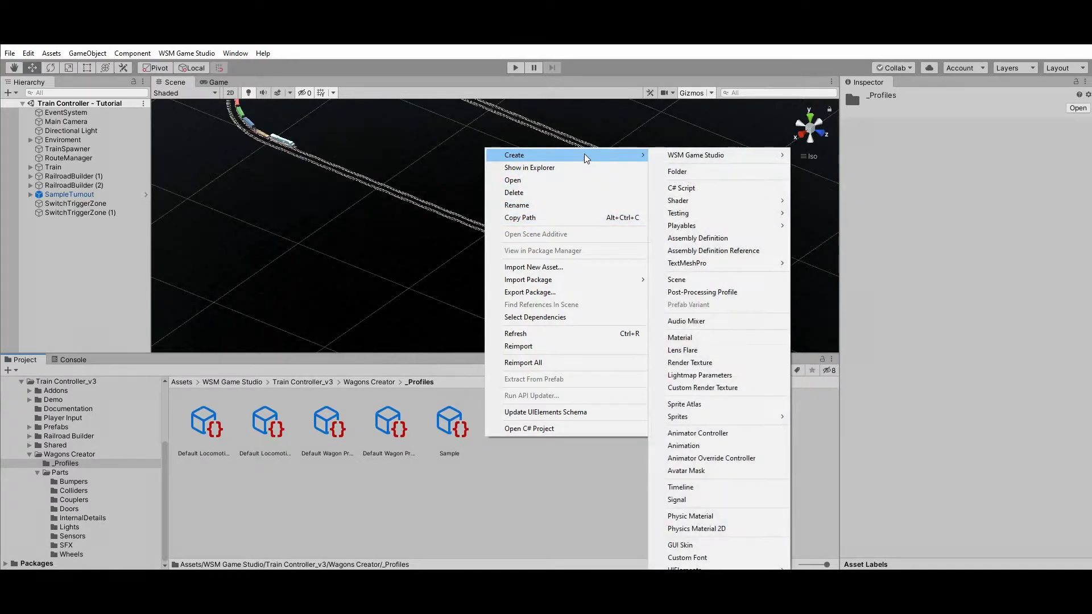
{"action": "mouse_move", "coordinate": [715, 158]}
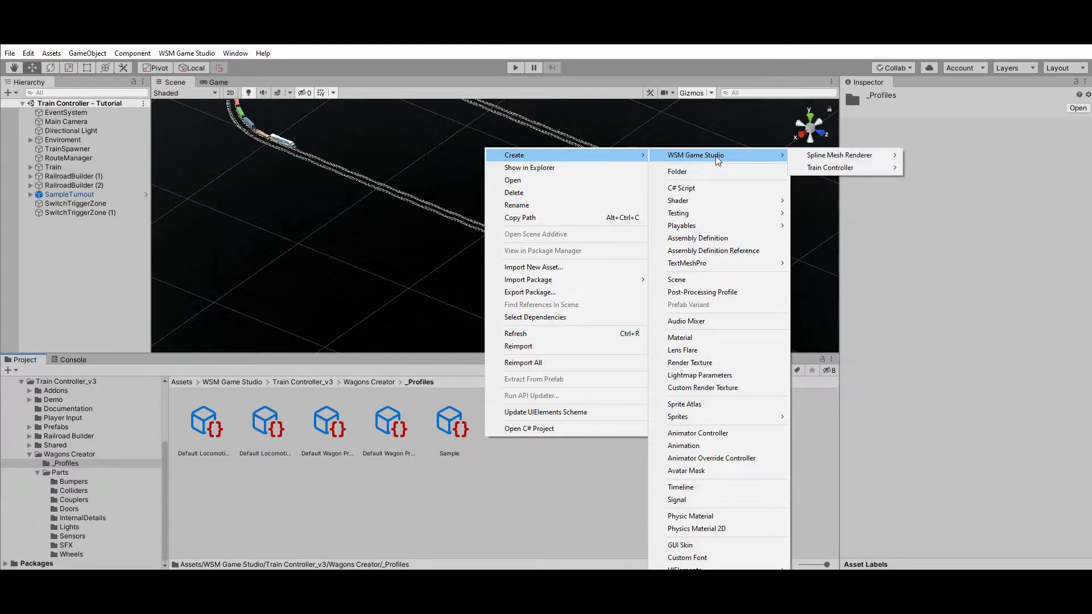
{"action": "mouse_move", "coordinate": [838, 169]}
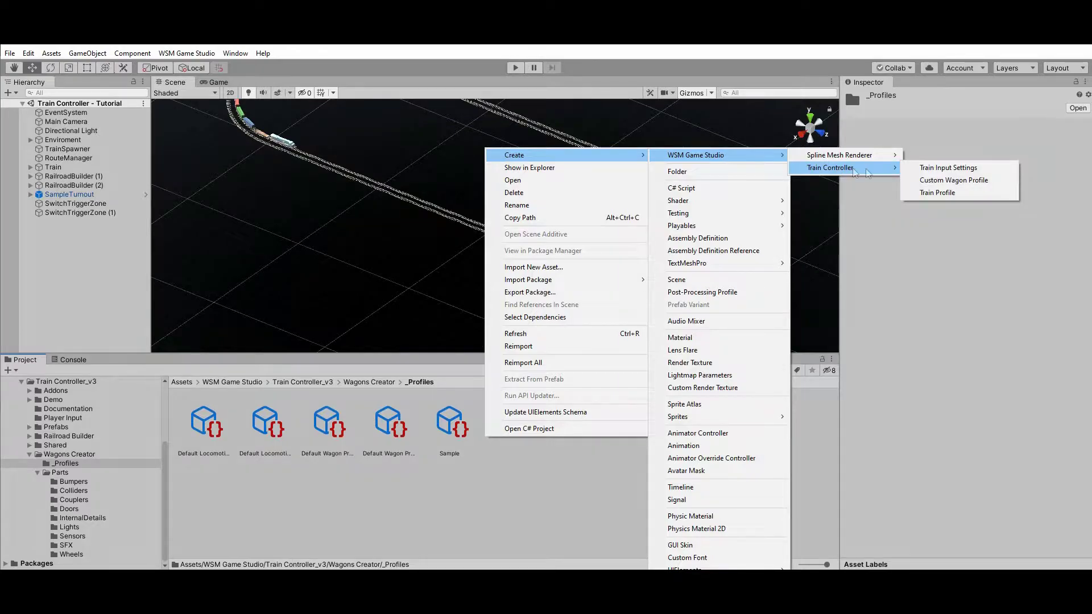
{"action": "left_click", "coordinate": [953, 180]}
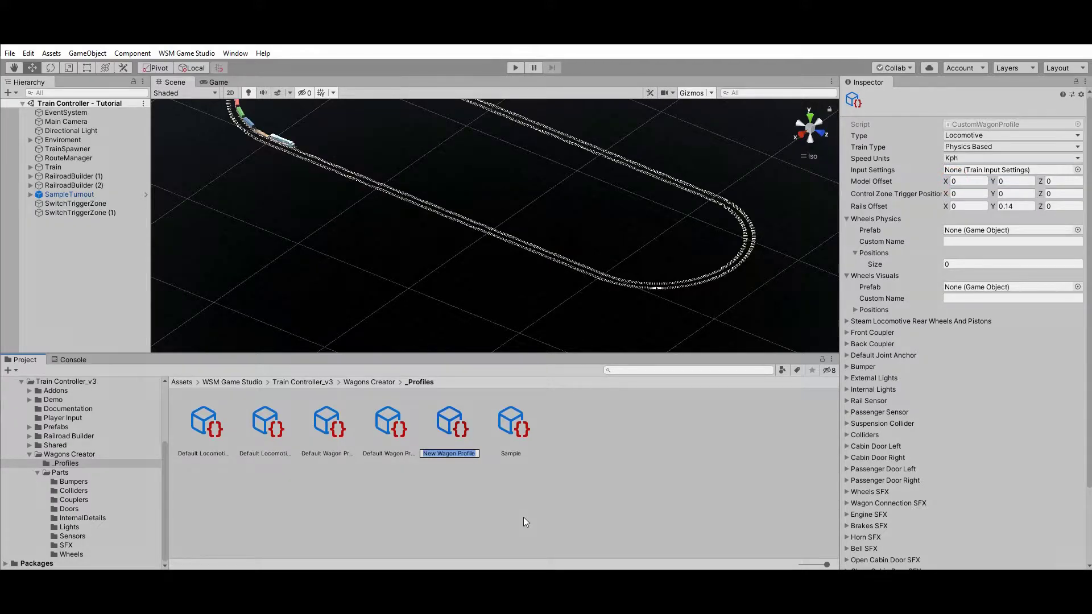
{"action": "key", "text": "Return"}
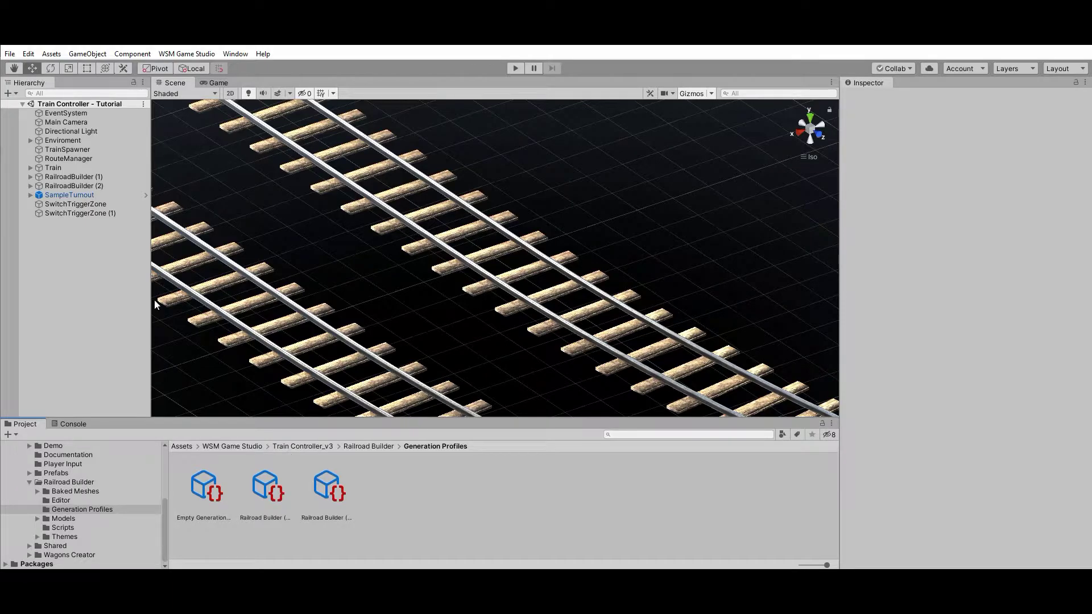
Apply Cable Car Rails (Spline Based) to RailroadBuilder (1) and regenerate its mesh.
{"action": "left_click", "coordinate": [74, 176]}
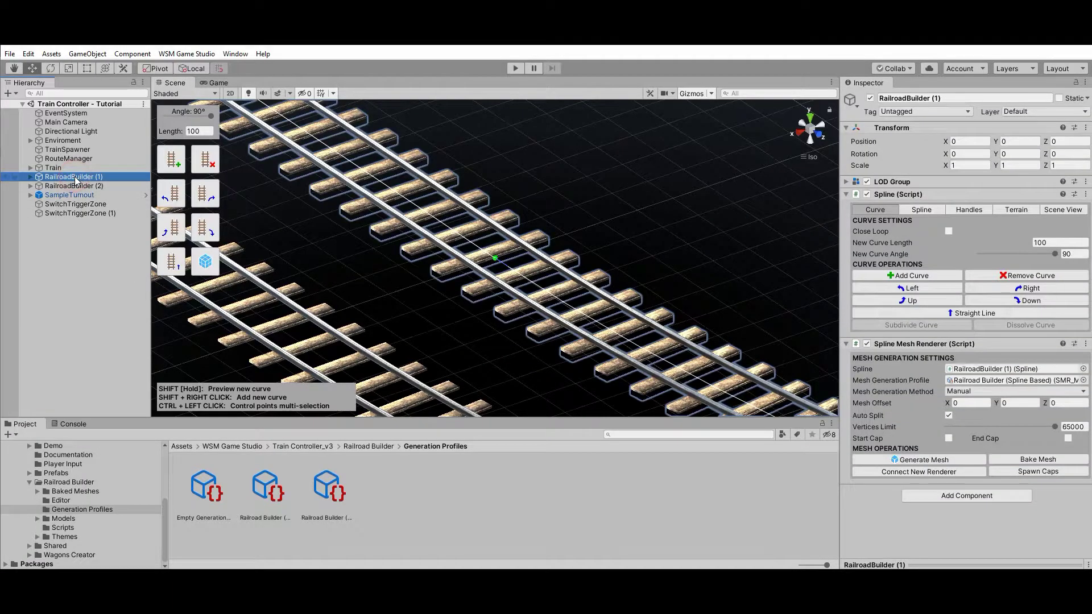
{"action": "left_click", "coordinate": [1084, 381]}
{"action": "left_click", "coordinate": [570, 186]}
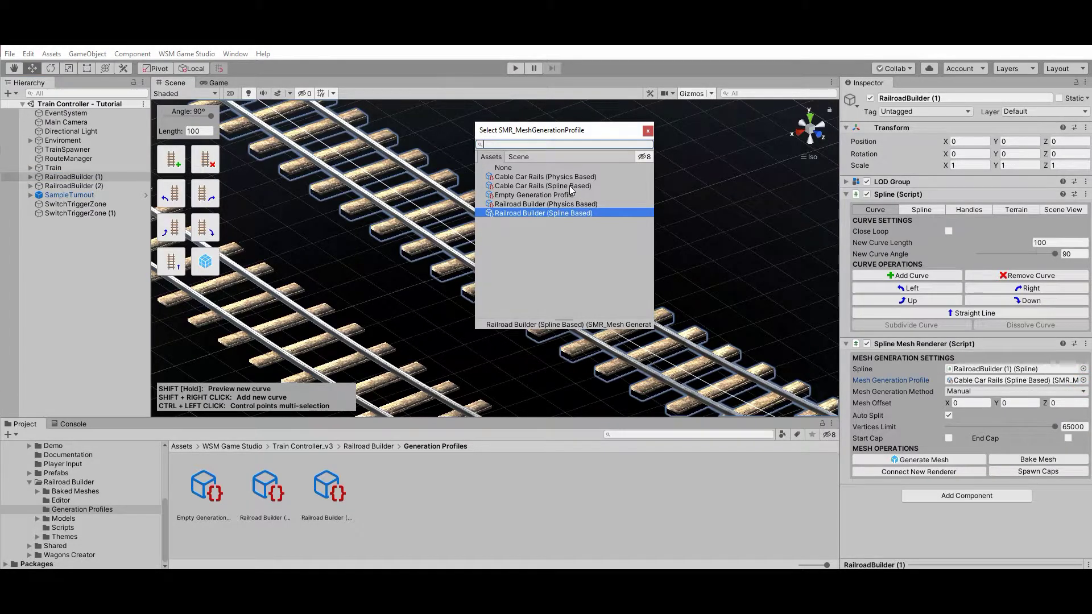
{"action": "left_click", "coordinate": [647, 130]}
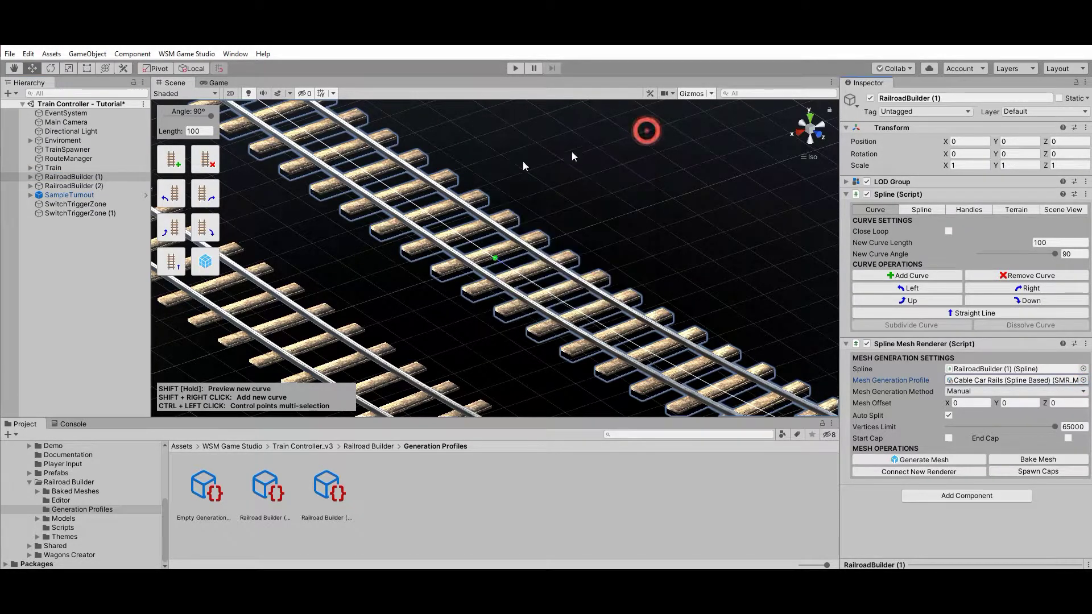
{"action": "left_click", "coordinate": [205, 262]}
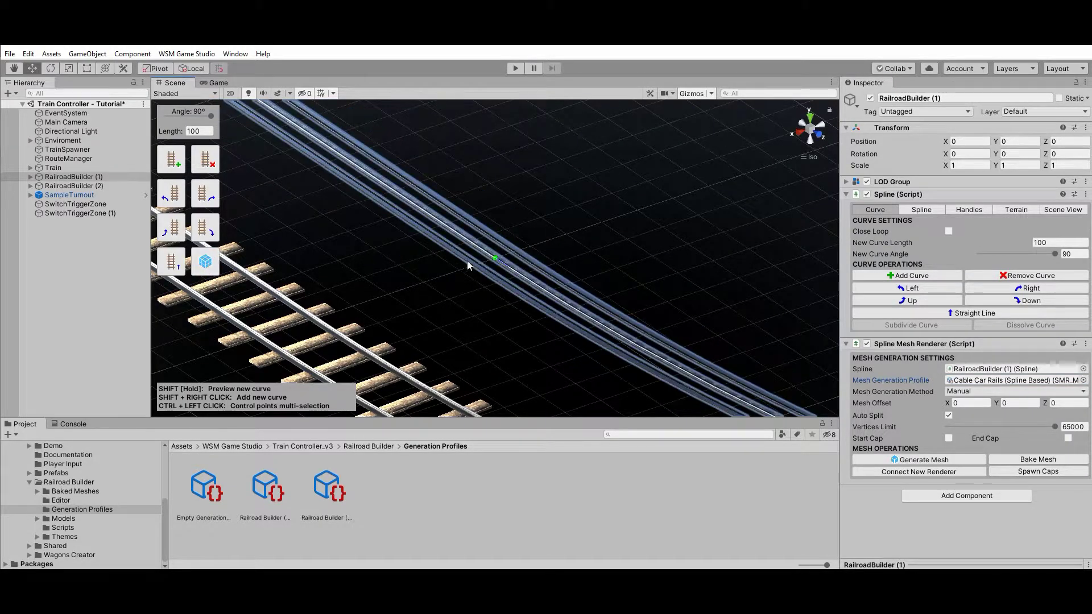
{"action": "scroll", "coordinate": [468, 265], "scroll_direction": "up", "scroll_amount": 10}
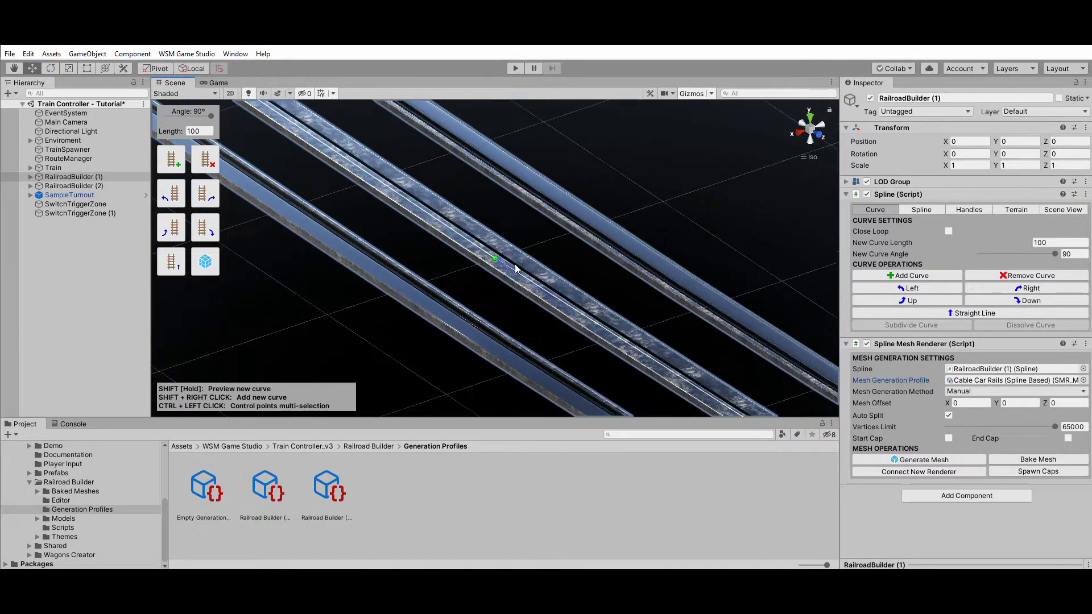
{"action": "left_click_drag", "start_coordinate": [650, 298], "coordinate": [358, 292], "text": "alt"}
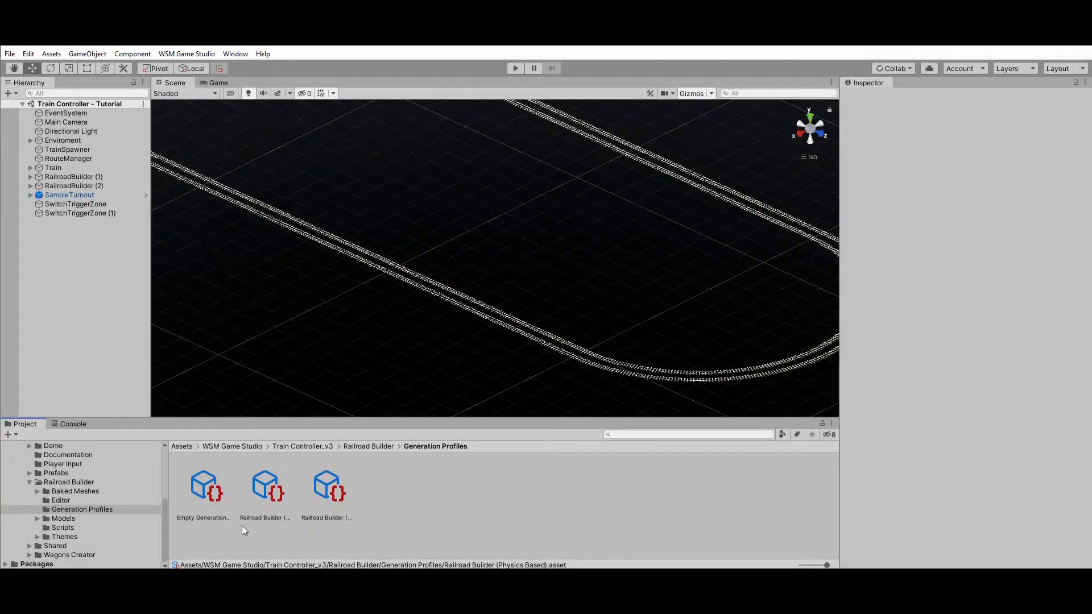
Inspect the Physics Based profile's LODs, materials, colliders and physic materials, and compare with Spline Based.
{"action": "left_click", "coordinate": [267, 494]}
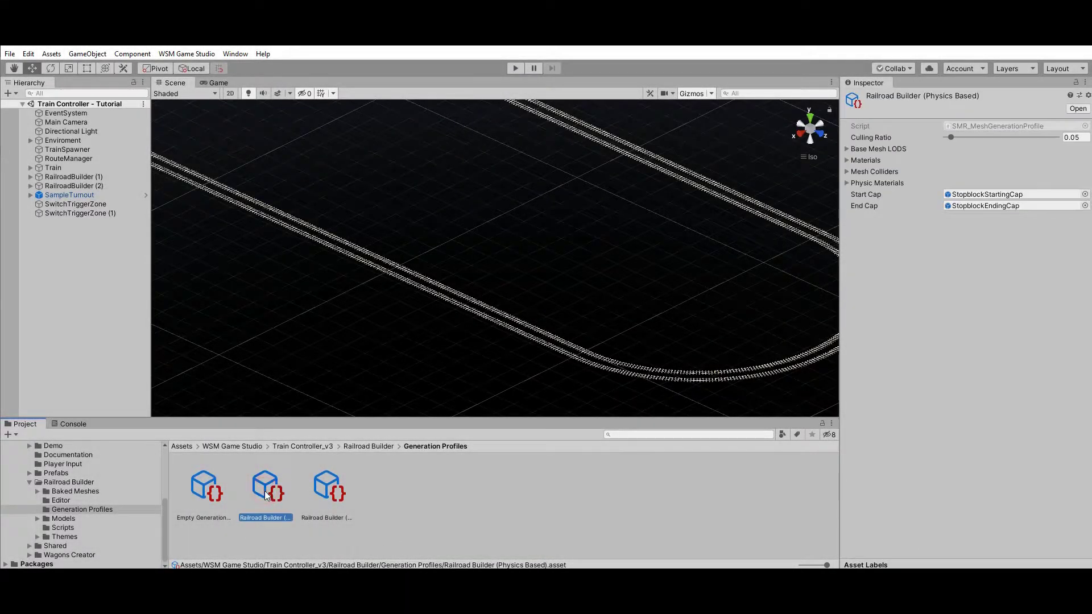
{"action": "left_click", "coordinate": [847, 149]}
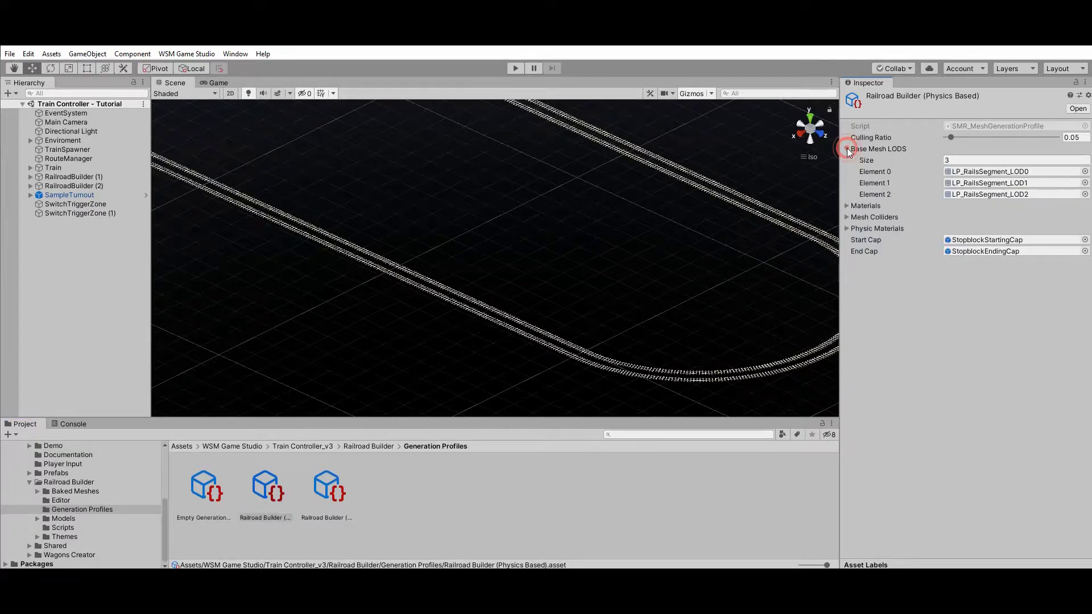
{"action": "left_click", "coordinate": [847, 205]}
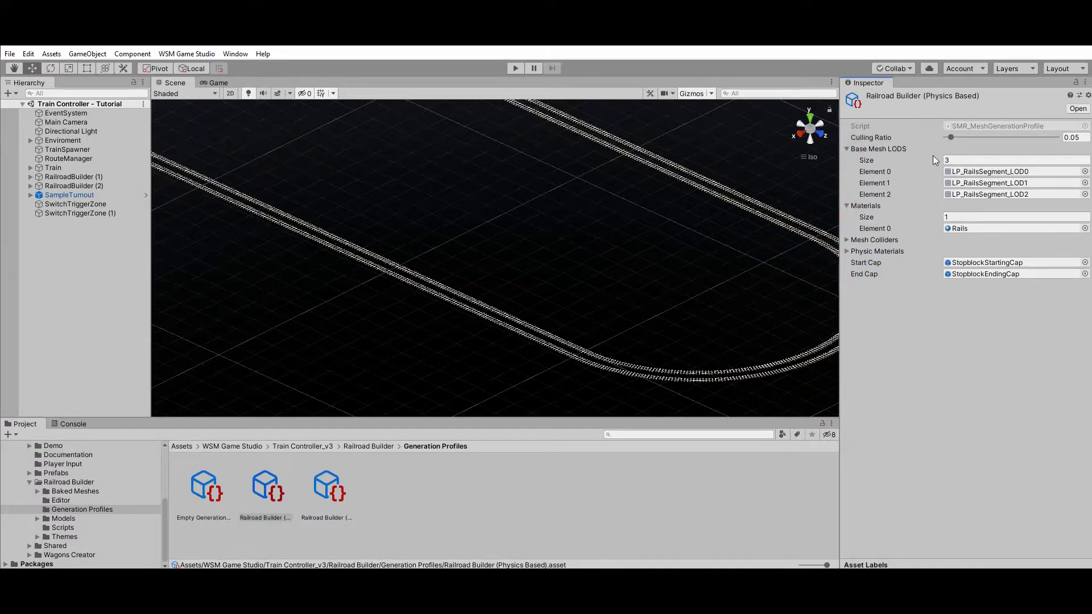
{"action": "left_click", "coordinate": [847, 240]}
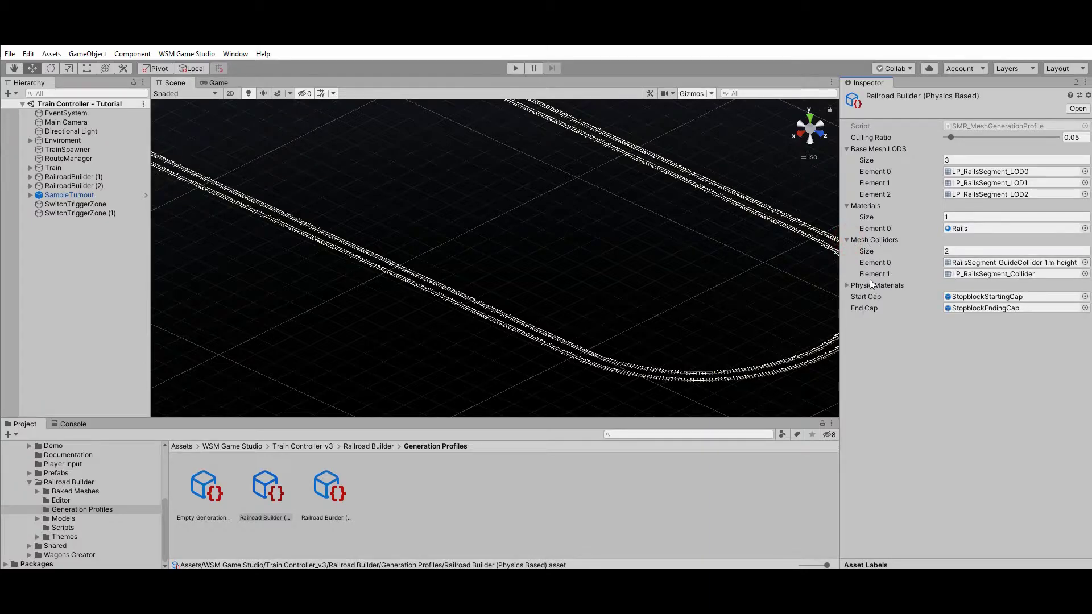
{"action": "left_click", "coordinate": [845, 285]}
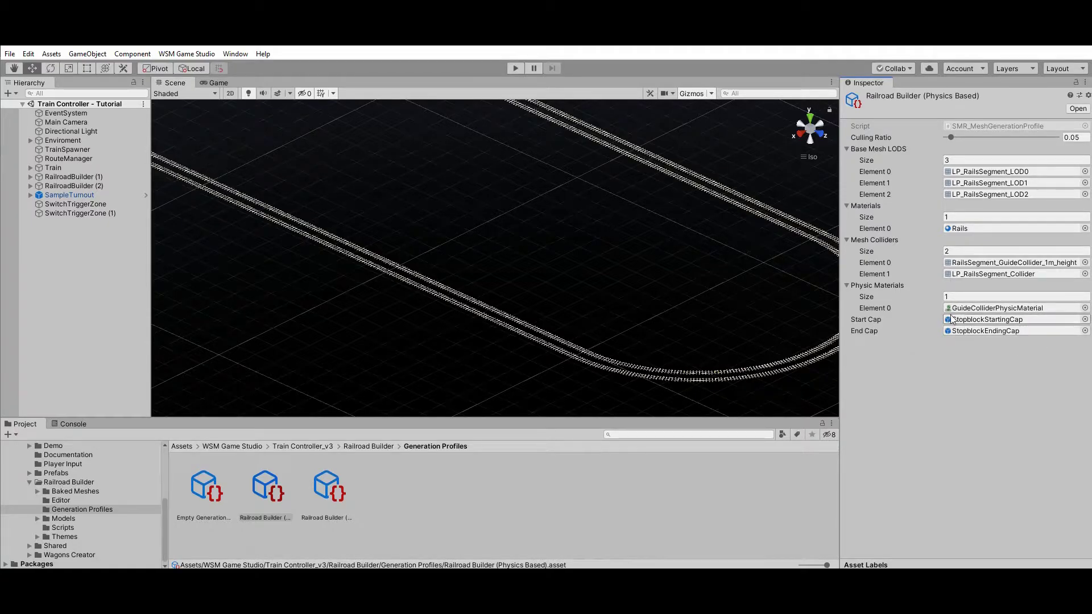
{"action": "left_click", "coordinate": [847, 205]}
{"action": "left_click", "coordinate": [847, 150]}
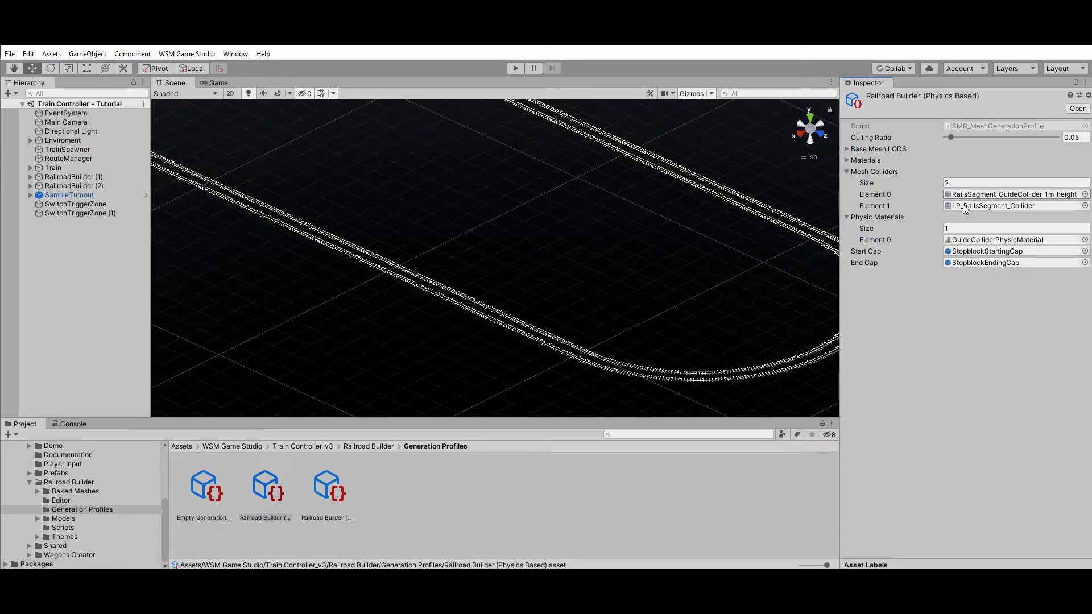
{"action": "left_click", "coordinate": [338, 493]}
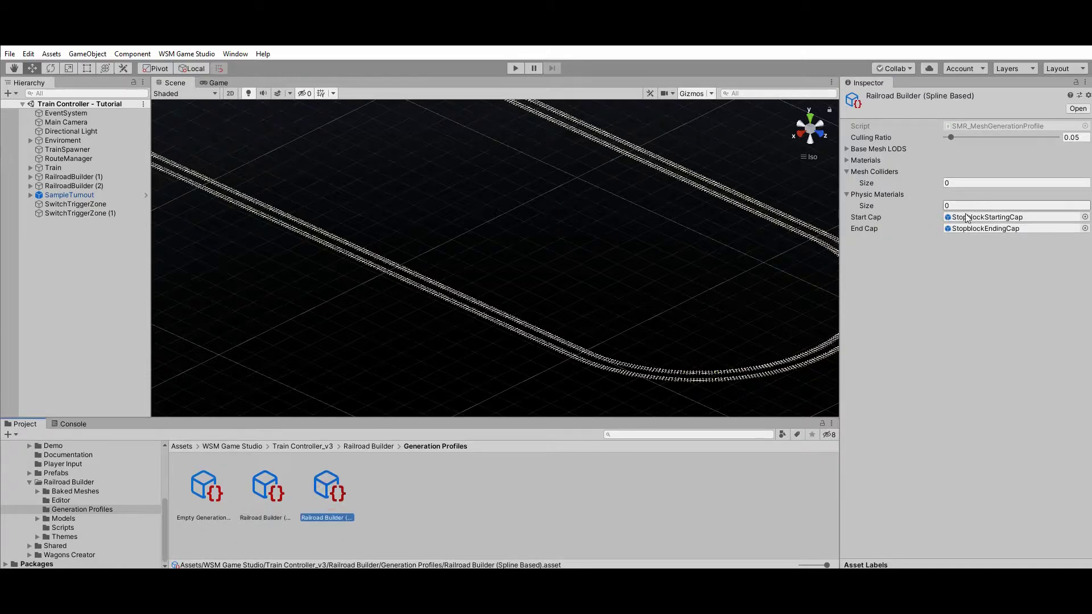
{"action": "left_click", "coordinate": [271, 495]}
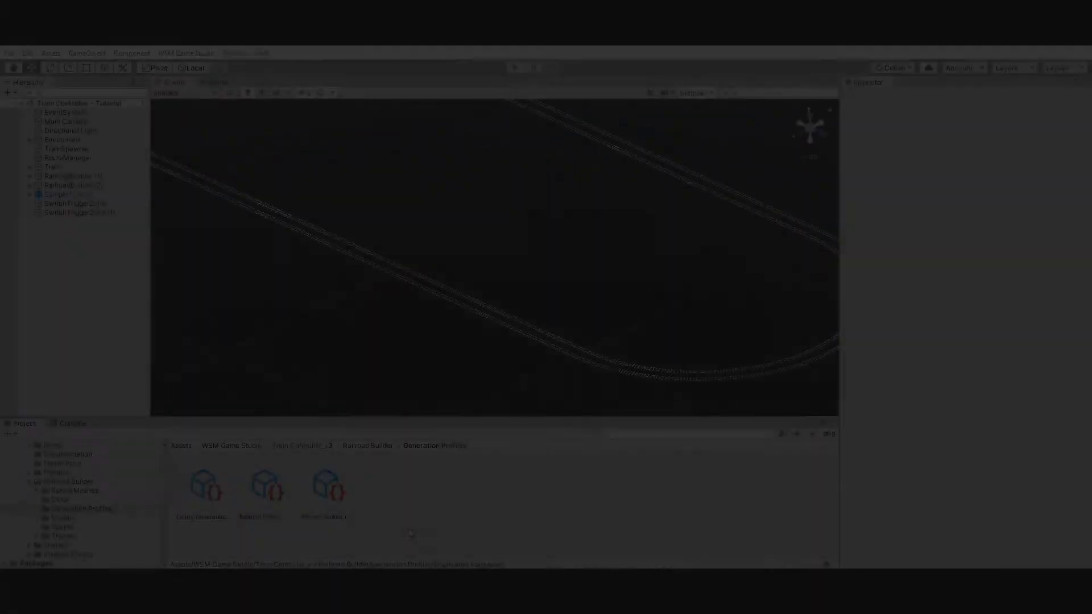
Duplicate Railroad Builder (Physics Based) and rename the copy 'Duplicated Rails'.
{"action": "left_click", "coordinate": [408, 529]}
{"action": "left_click", "coordinate": [273, 494]}
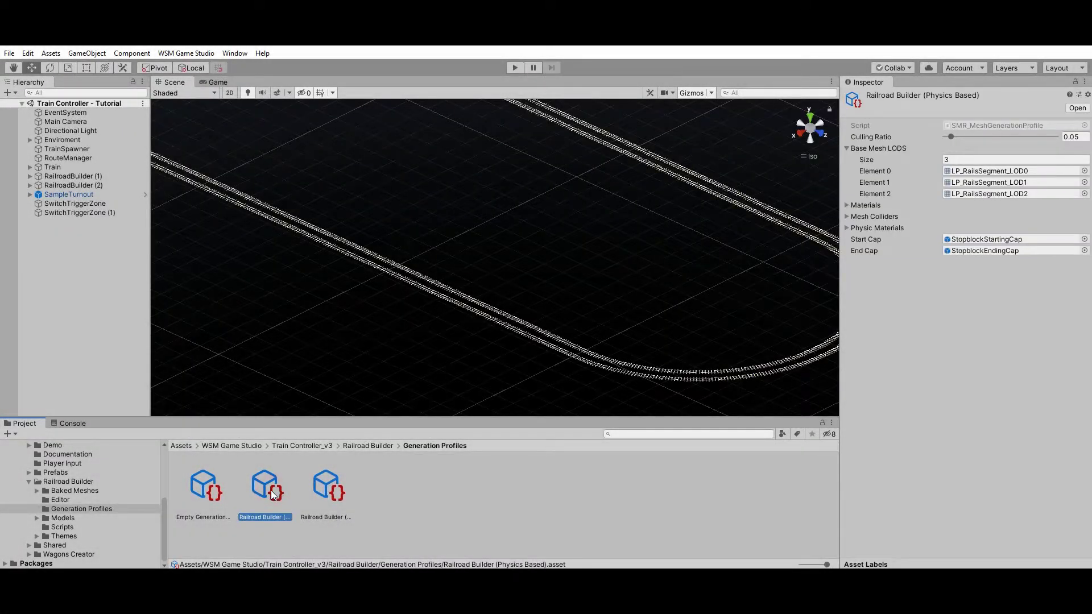
{"action": "key", "text": "ctrl+d"}
{"action": "key", "text": "F2"}
{"action": "type", "text": "Duplicated Rails"}
{"action": "key", "text": "Return"}
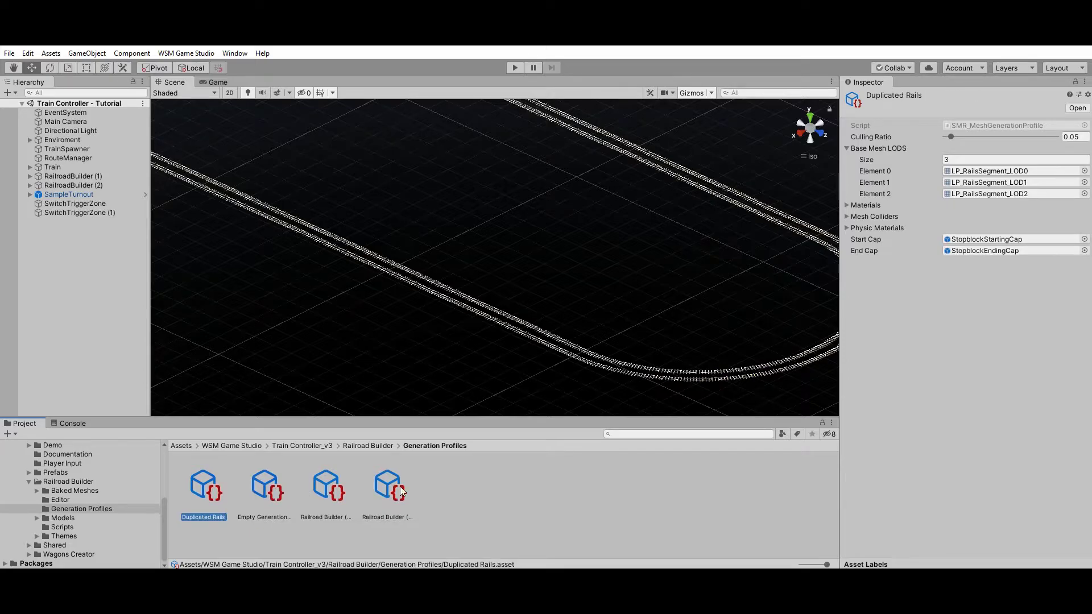
Create a New Mesh Generation Profile and lock the Inspector on it.
{"action": "right_click", "coordinate": [439, 485]}
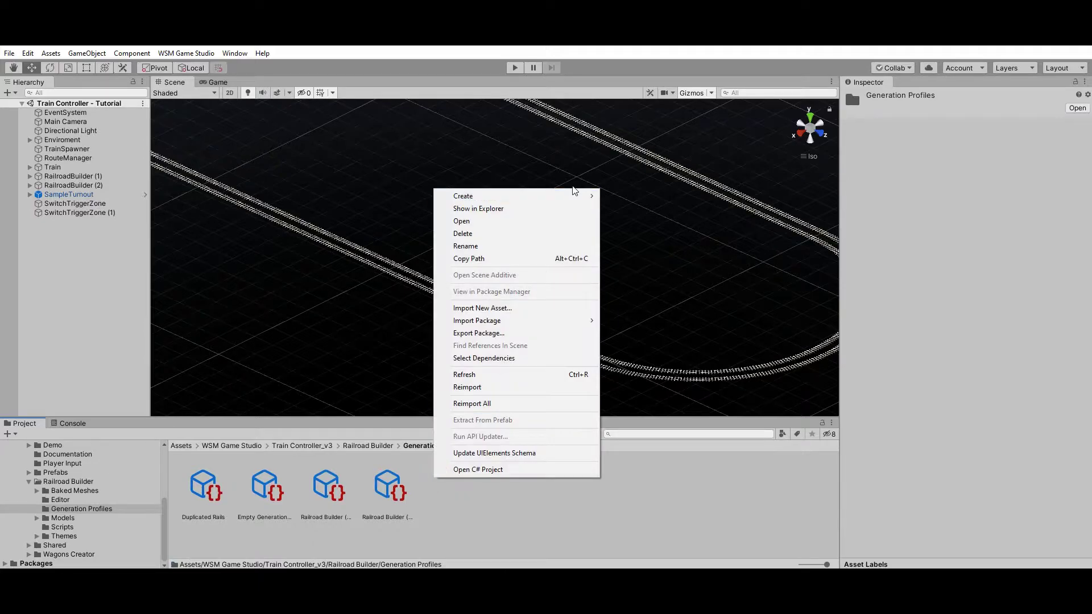
{"action": "mouse_move", "coordinate": [574, 196]}
{"action": "mouse_move", "coordinate": [666, 175]}
{"action": "mouse_move", "coordinate": [768, 176]}
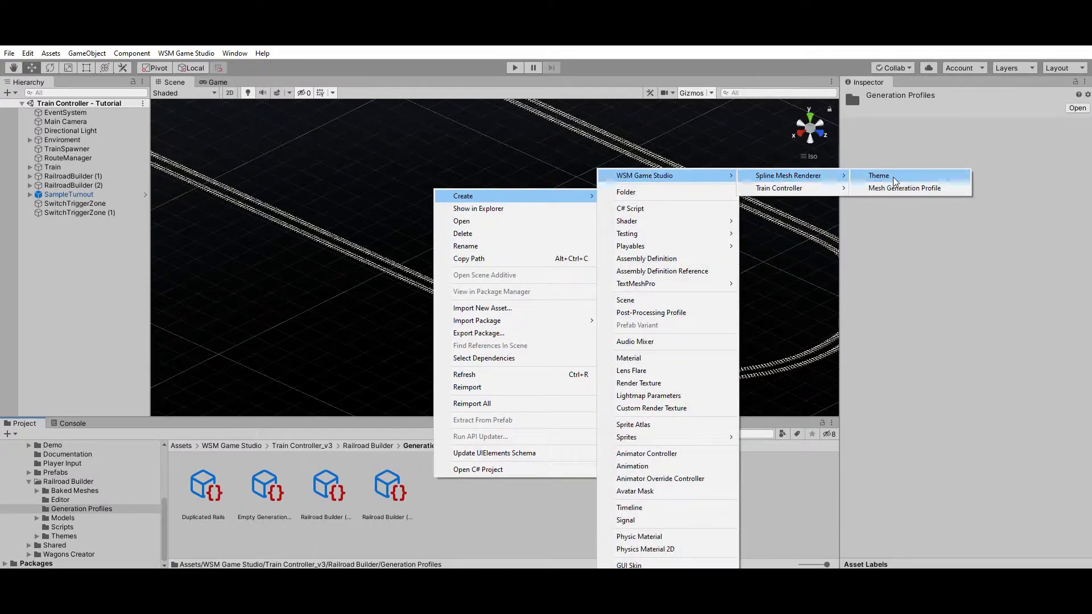
{"action": "left_click", "coordinate": [907, 188]}
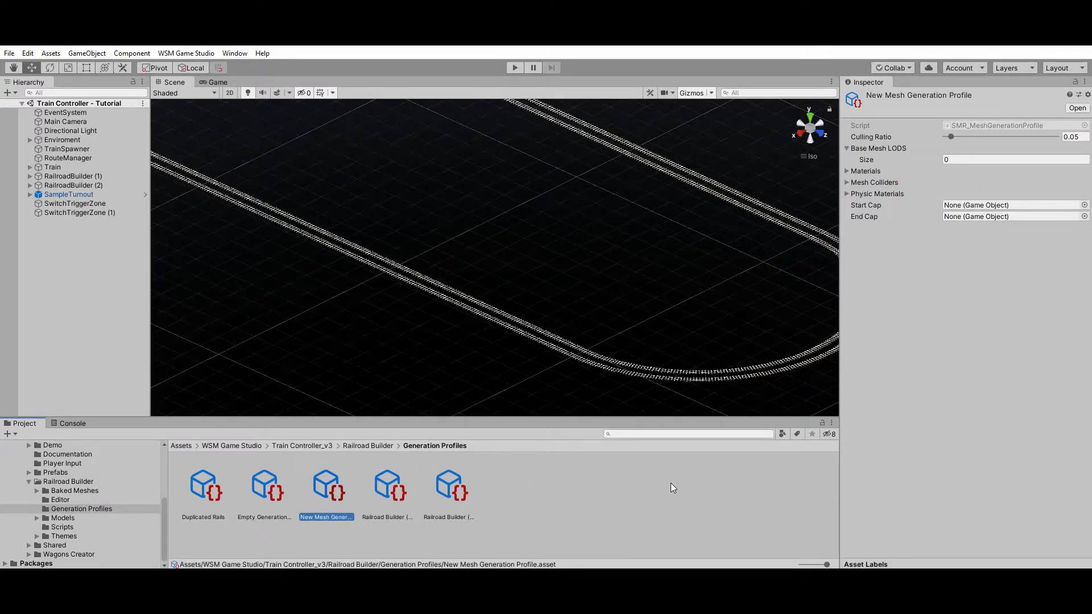
{"action": "left_click", "coordinate": [1074, 82]}
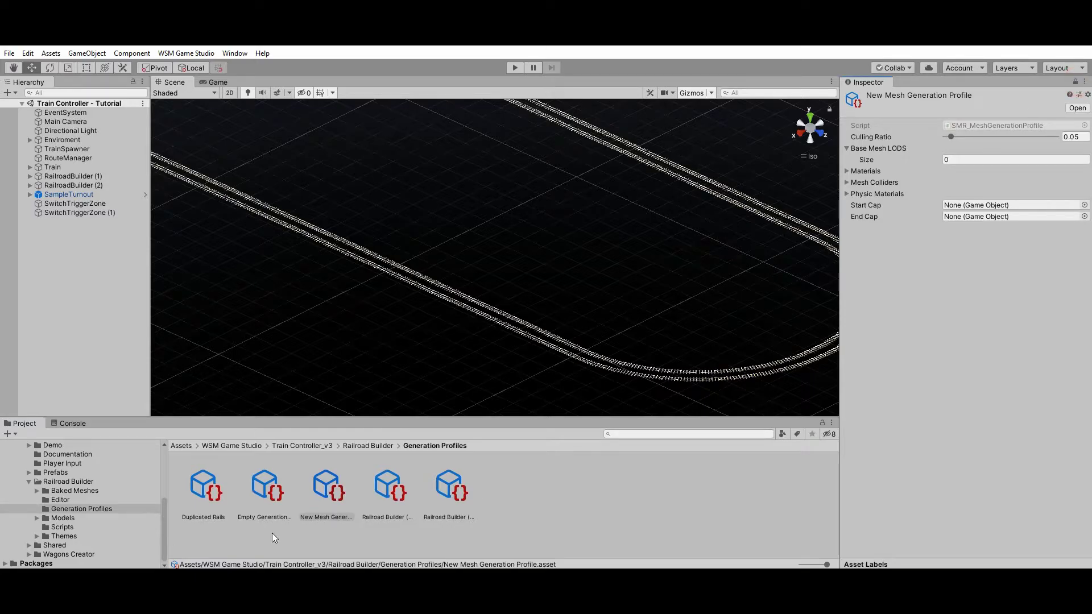
Assign LP_RailsSegment_LOD0, LOD1 and LOD2 as the profile's three base mesh LODs.
{"action": "left_click", "coordinate": [71, 516]}
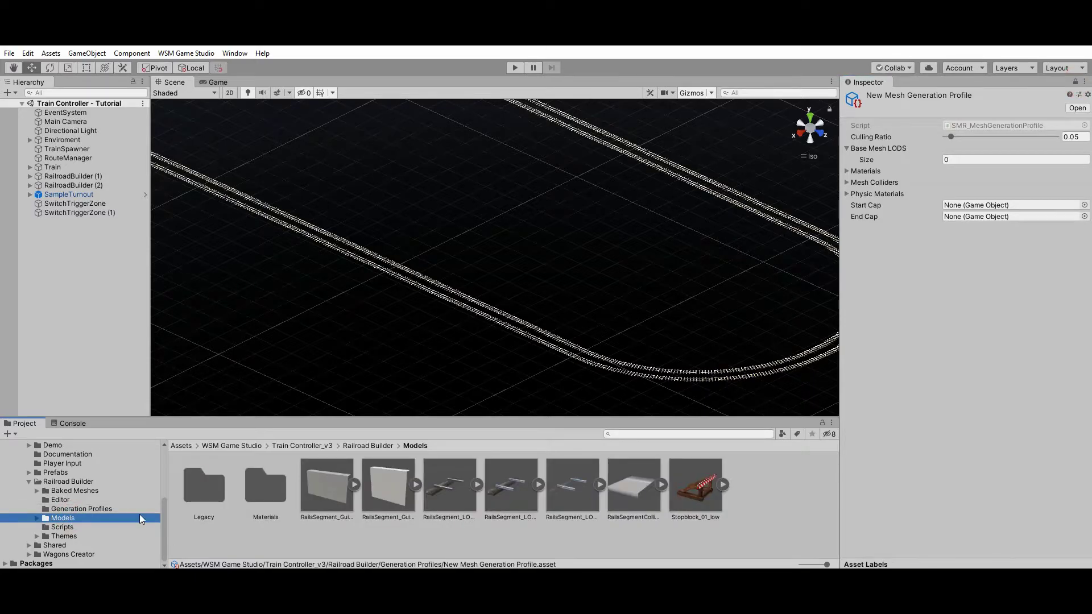
{"action": "left_click", "coordinate": [476, 485]}
{"action": "left_click_drag", "start_coordinate": [510, 485], "coordinate": [864, 149]}
{"action": "left_click", "coordinate": [600, 484]}
{"action": "left_click_drag", "start_coordinate": [659, 485], "coordinate": [875, 154]}
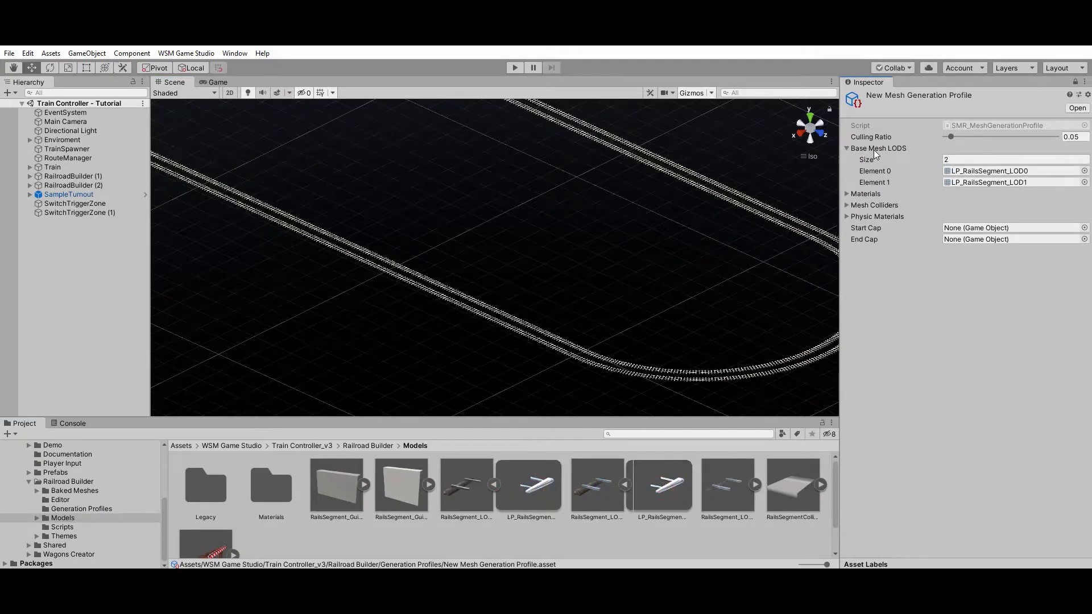
{"action": "left_click", "coordinate": [754, 484]}
{"action": "left_click_drag", "start_coordinate": [791, 486], "coordinate": [875, 151]}
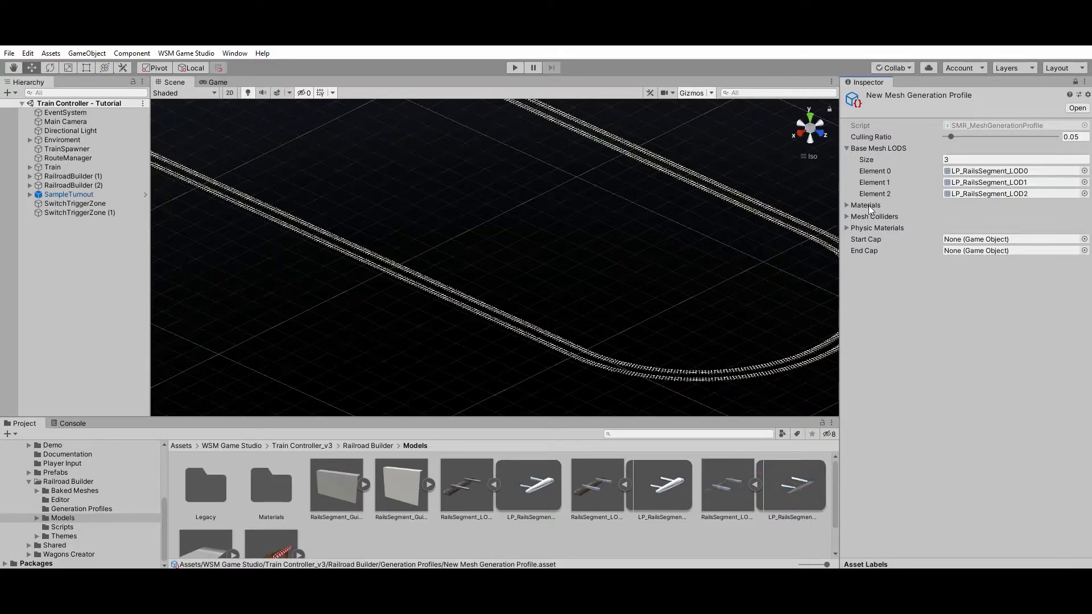
Add the Rails material to the new profile's materials list.
{"action": "left_click", "coordinate": [846, 206]}
{"action": "double_click", "coordinate": [271, 496]}
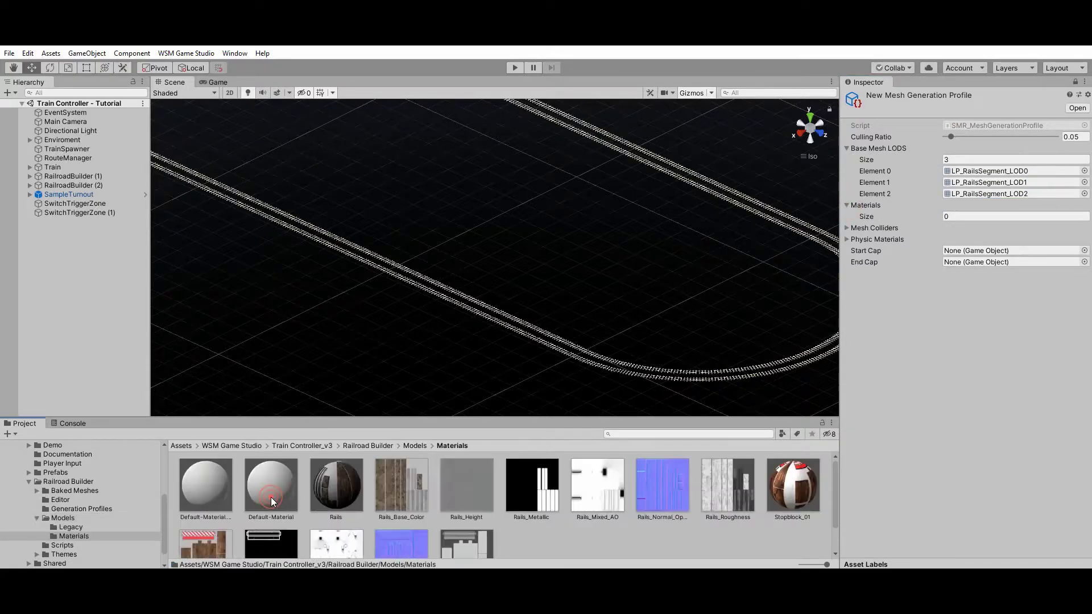
{"action": "left_click_drag", "start_coordinate": [329, 489], "coordinate": [874, 208]}
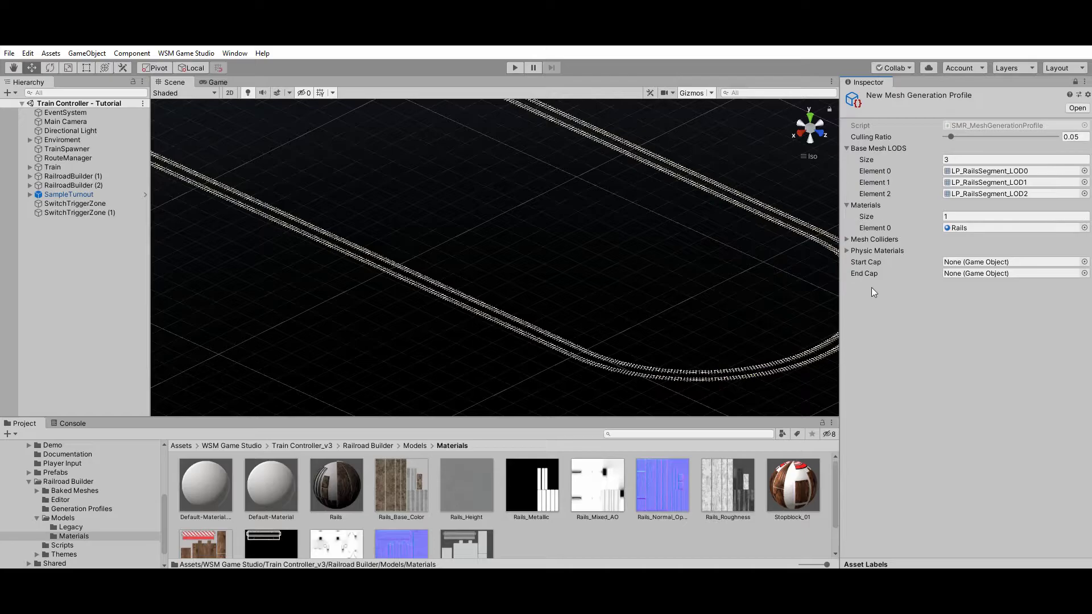
{"action": "left_click", "coordinate": [66, 509]}
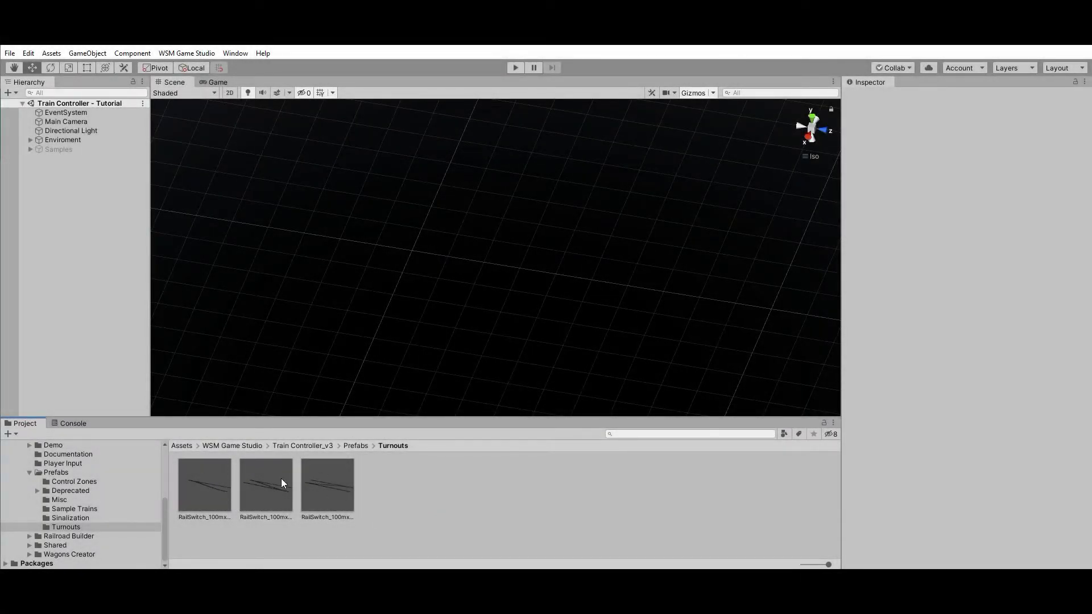
Drag RailSwitch_100mx20m and its Parallel and Parallel_Reversed variants into the scene.
{"action": "left_click_drag", "start_coordinate": [223, 489], "coordinate": [360, 124]}
{"action": "left_click_drag", "start_coordinate": [255, 505], "coordinate": [333, 203]}
{"action": "left_click_drag", "start_coordinate": [313, 480], "coordinate": [301, 280]}
{"action": "left_click_drag", "start_coordinate": [472, 281], "coordinate": [519, 288], "text": "alt"}
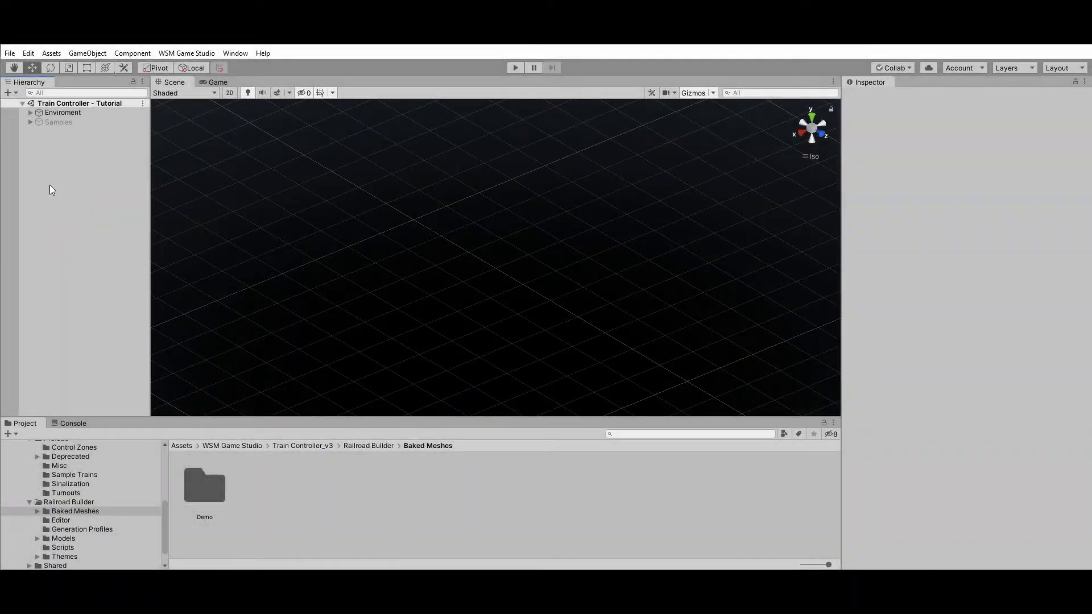
Add a Railroad Builder (Physics Based) at the origin with start and end caps turned off.
{"action": "right_click", "coordinate": [49, 186]}
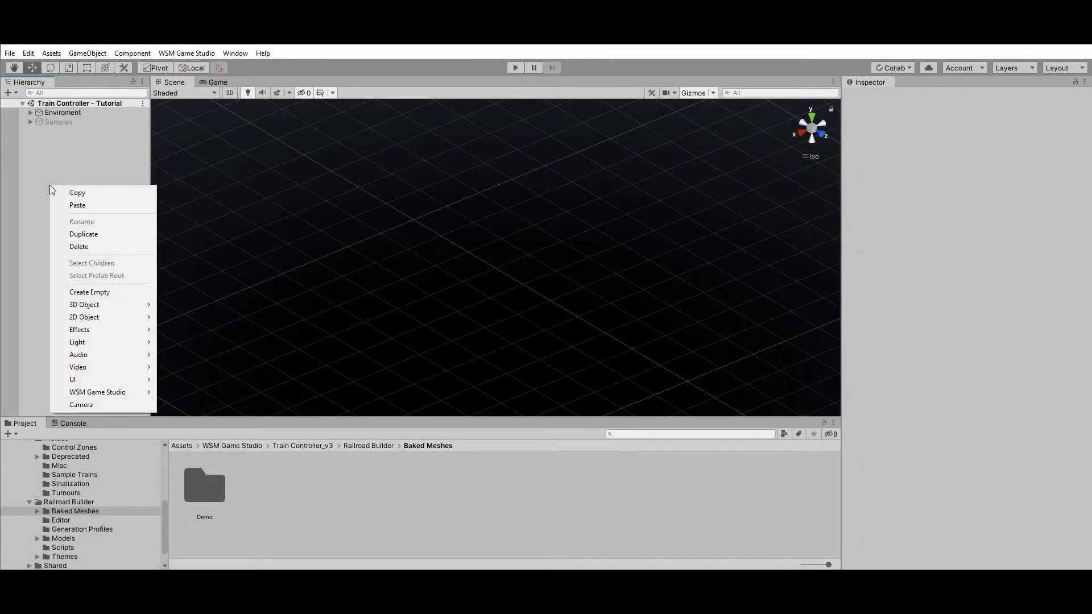
{"action": "mouse_move", "coordinate": [125, 390]}
{"action": "left_click", "coordinate": [230, 392]}
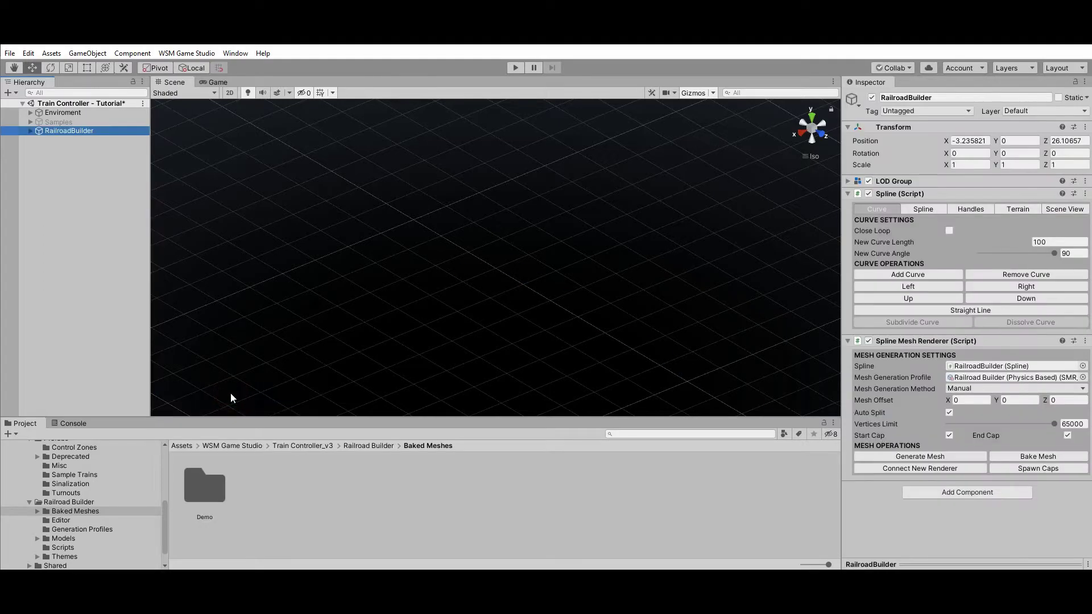
{"action": "left_click", "coordinate": [1084, 127]}
{"action": "left_click", "coordinate": [992, 117]}
{"action": "left_click", "coordinate": [948, 438]}
{"action": "left_click", "coordinate": [1067, 438]}
Add one 30° left curve to the track and regenerate the rail mesh.
{"action": "left_click_drag", "start_coordinate": [373, 305], "coordinate": [270, 190], "text": "alt"}
{"action": "left_click_drag", "start_coordinate": [211, 117], "coordinate": [181, 116]}
{"action": "left_click", "coordinate": [184, 194]}
{"action": "left_click", "coordinate": [203, 266]}
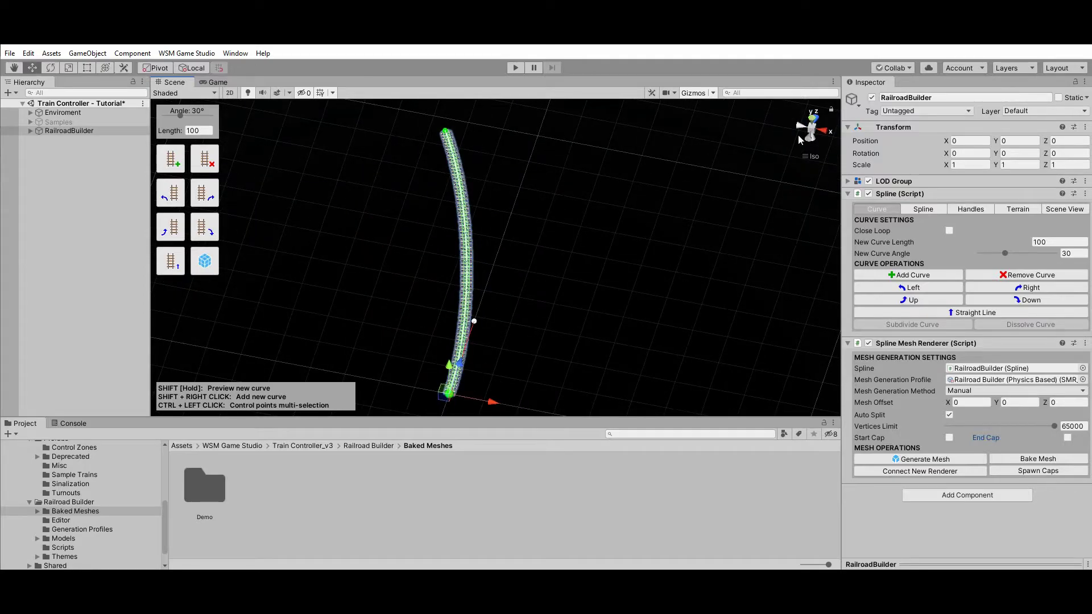
Bake the left-curving rails as LeftRails prefab with Just Export and no caps.
{"action": "left_click", "coordinate": [1037, 459]}
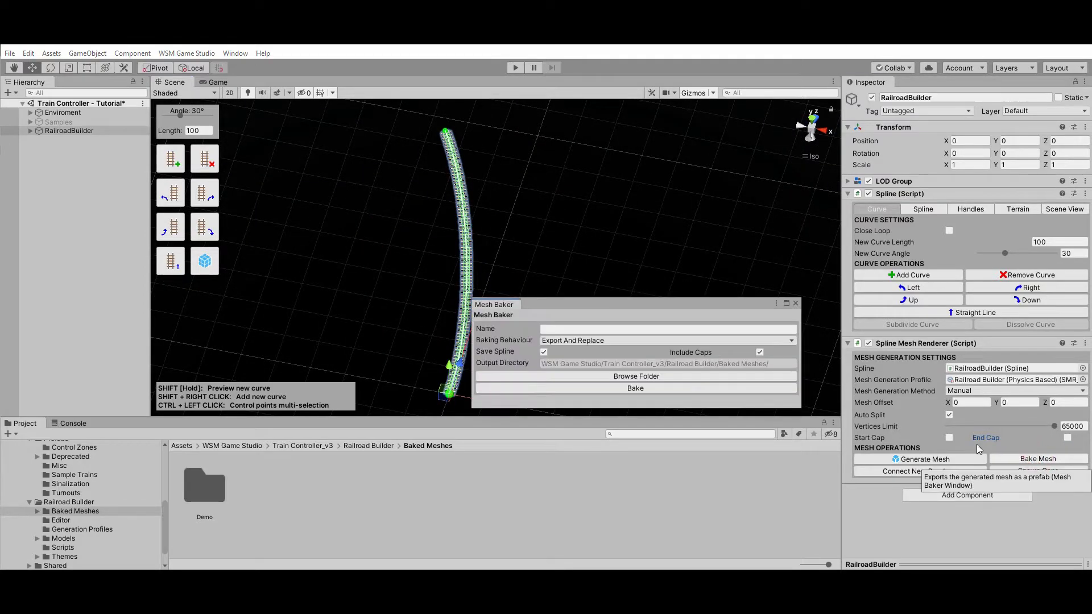
{"action": "left_click", "coordinate": [603, 341]}
{"action": "left_click", "coordinate": [597, 364]}
{"action": "left_click", "coordinate": [580, 329]}
{"action": "left_click", "coordinate": [760, 353]}
{"action": "left_click", "coordinate": [559, 328]}
{"action": "type", "text": "LeftRails"}
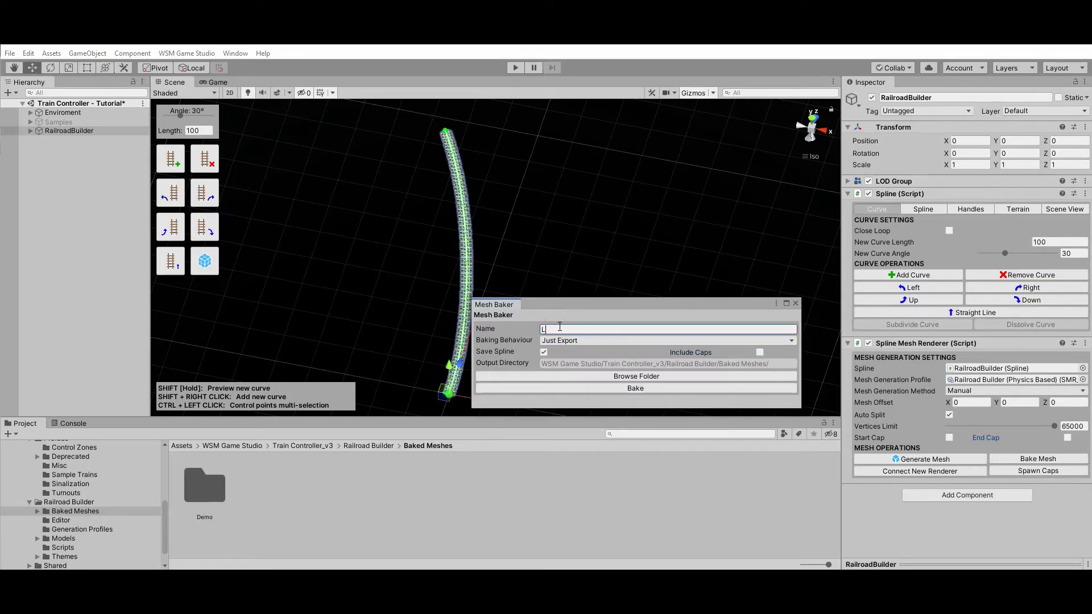
{"action": "left_click", "coordinate": [642, 389]}
Switch the curve to bend right, regenerate, and bake it as RightRails prefab.
{"action": "left_click", "coordinate": [209, 198]}
{"action": "left_click", "coordinate": [209, 266]}
{"action": "left_click_drag", "start_coordinate": [571, 308], "coordinate": [599, 308]}
{"action": "left_click", "coordinate": [583, 330]}
{"action": "left_click", "coordinate": [583, 329]}
{"action": "key", "text": "shift"}
{"action": "type", "text": "Righ"}
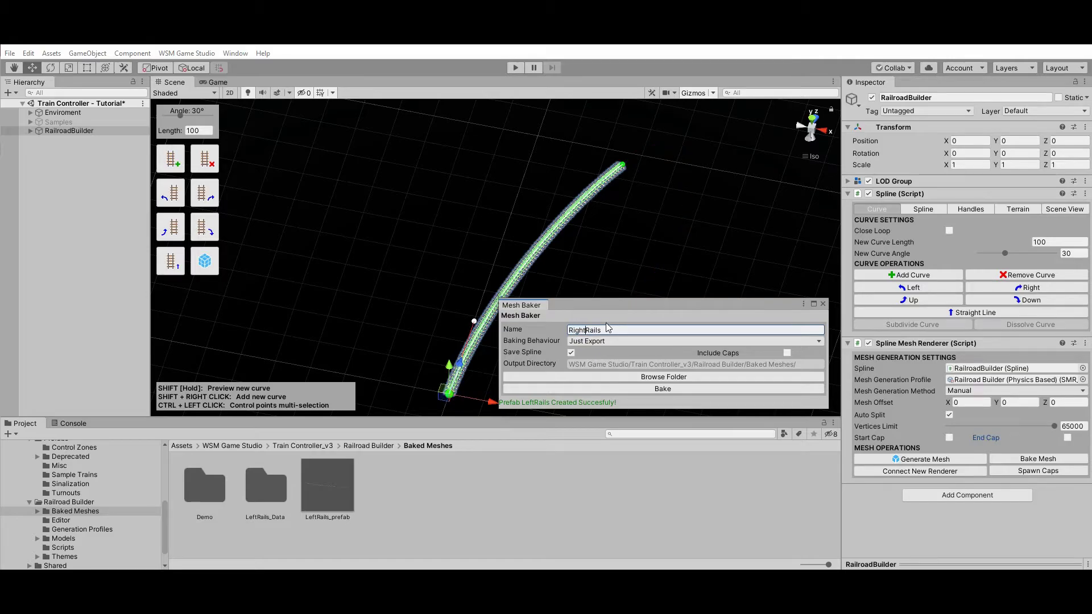
{"action": "left_click", "coordinate": [655, 391]}
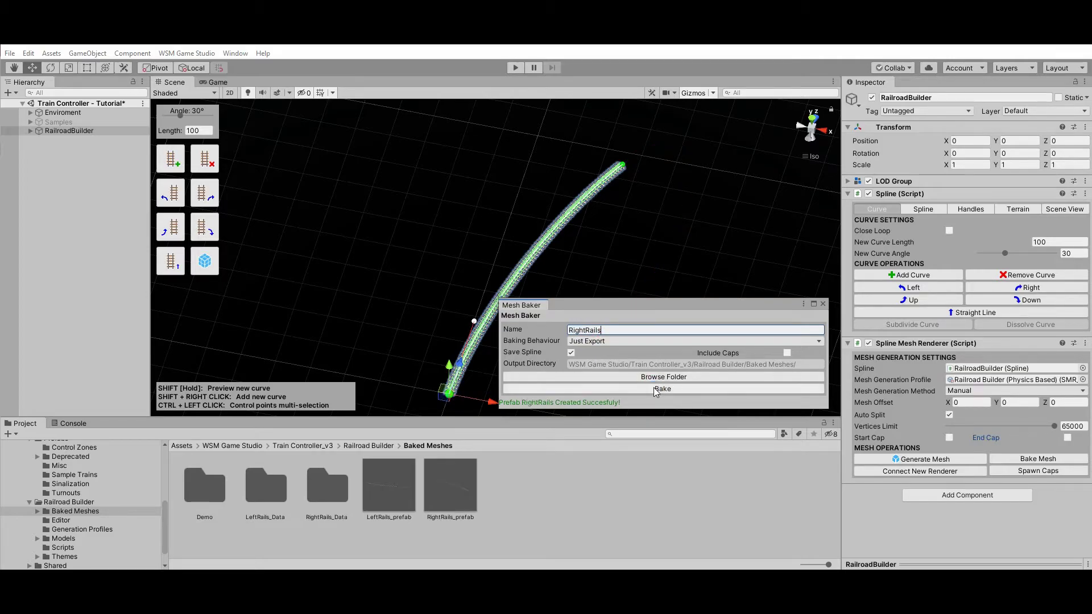
{"action": "left_click", "coordinate": [823, 304]}
Delete the RailroadBuilder and place LeftRails_prefab and RightRails_prefab into the scene.
{"action": "left_click", "coordinate": [74, 133]}
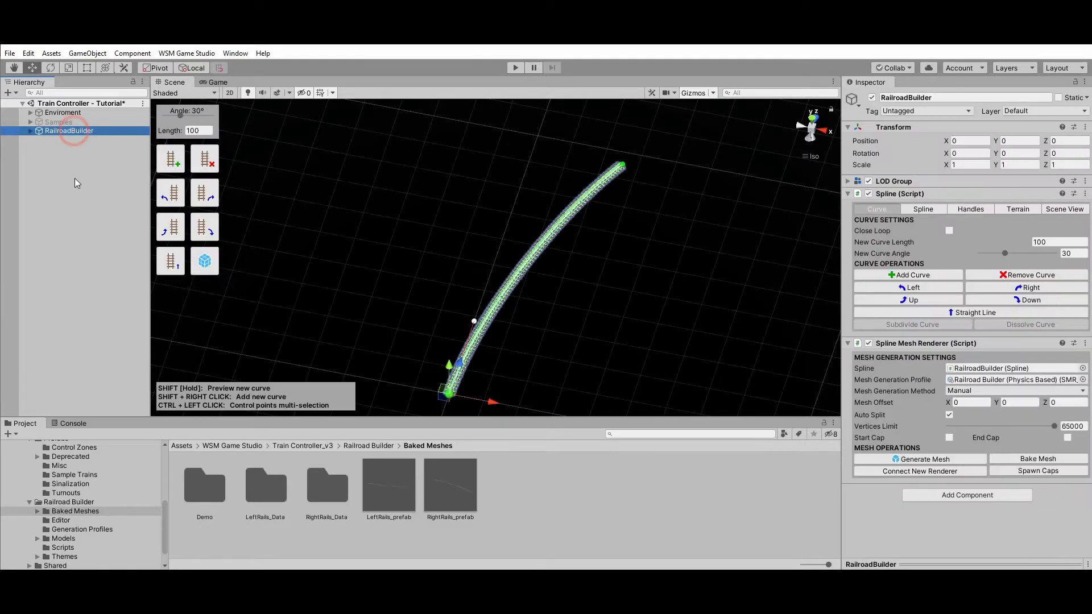
{"action": "key", "text": "Delete"}
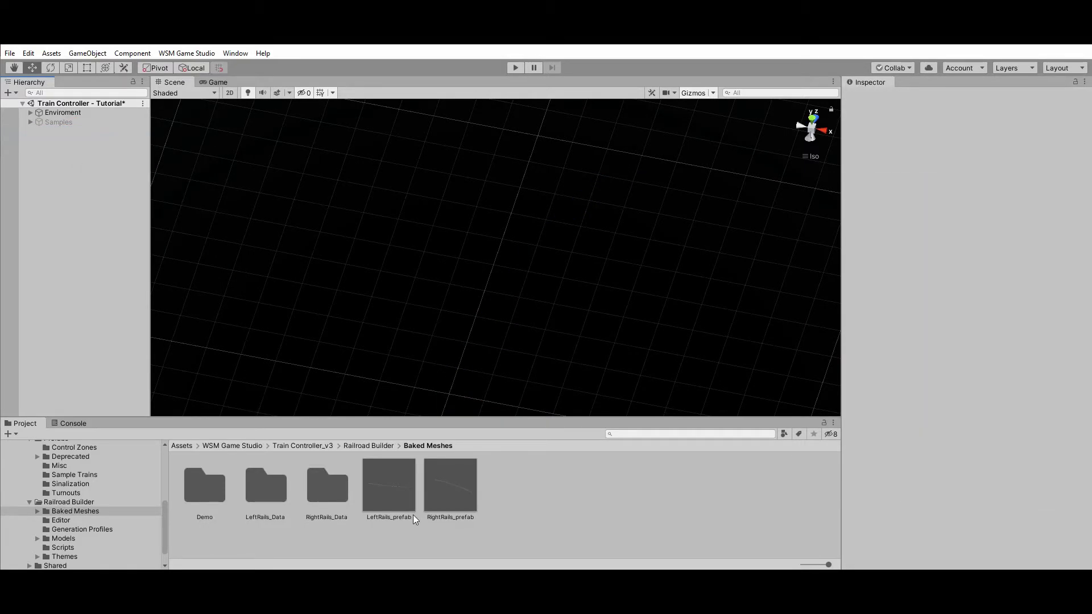
{"action": "left_click", "coordinate": [394, 493]}
{"action": "left_click", "coordinate": [458, 490], "text": "ctrl"}
{"action": "left_click_drag", "start_coordinate": [438, 500], "coordinate": [77, 182]}
{"action": "left_click_drag", "start_coordinate": [735, 236], "coordinate": [556, 323], "text": "alt"}
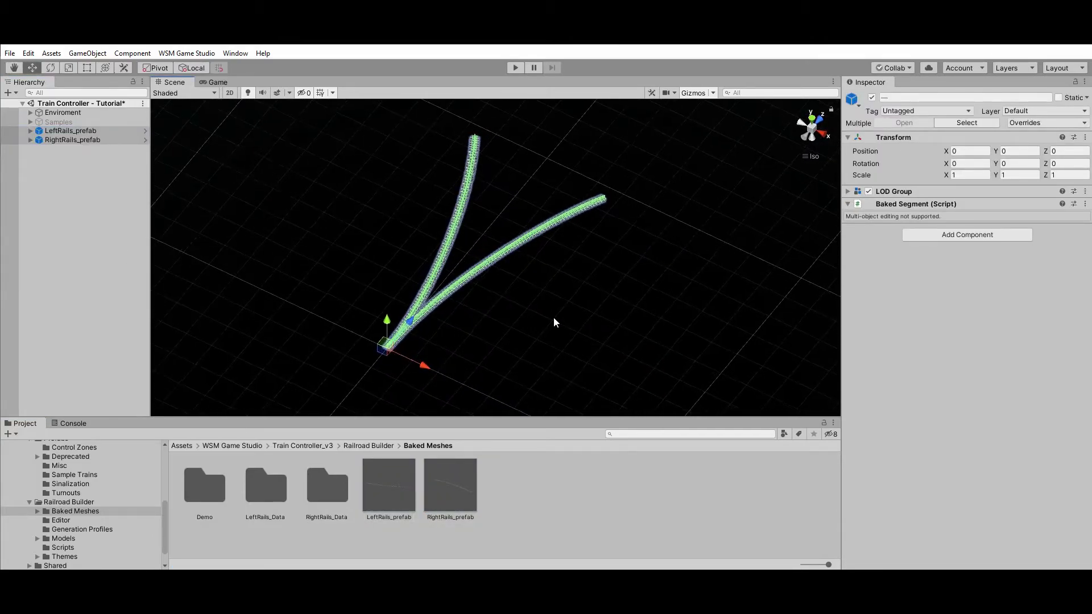
In Railroad Turnout Creator, set LeftRails_prefab as main rails and RightRails_prefab as turnout rails.
{"action": "left_click", "coordinate": [188, 54]}
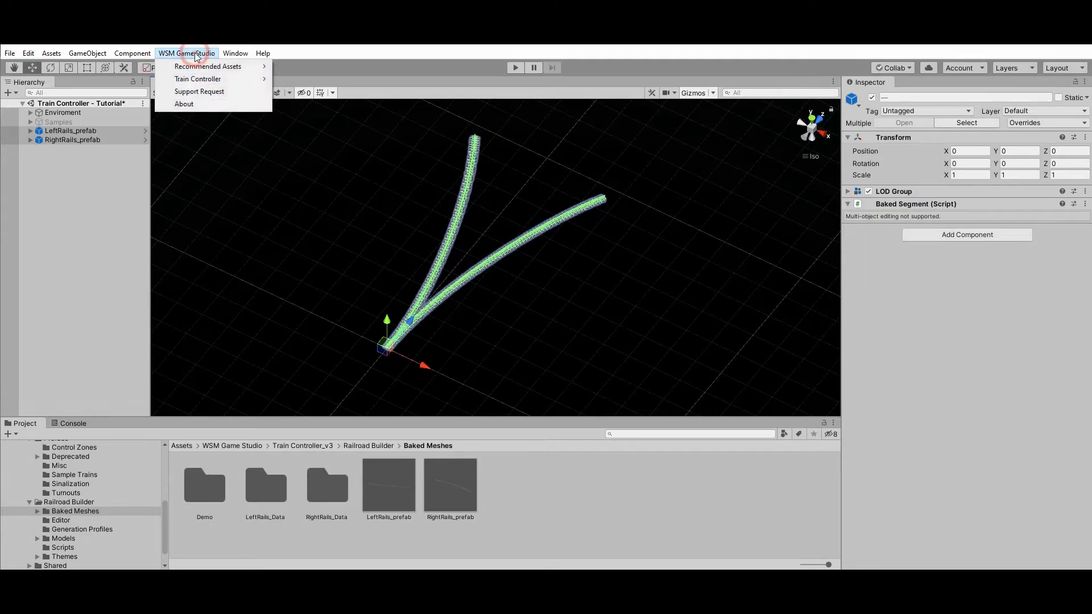
{"action": "mouse_move", "coordinate": [219, 80]}
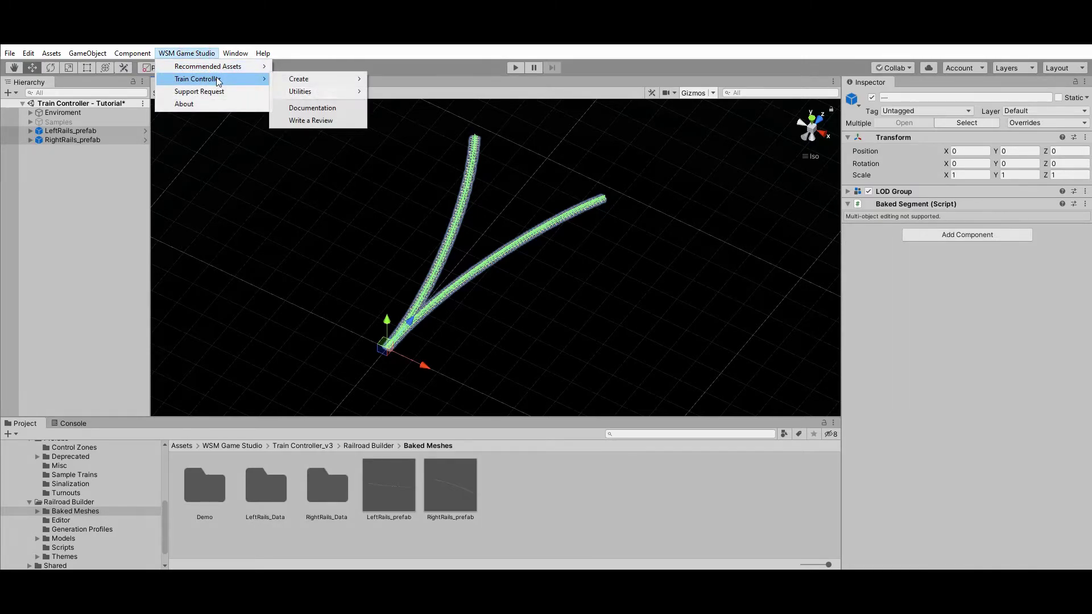
{"action": "mouse_move", "coordinate": [319, 93]}
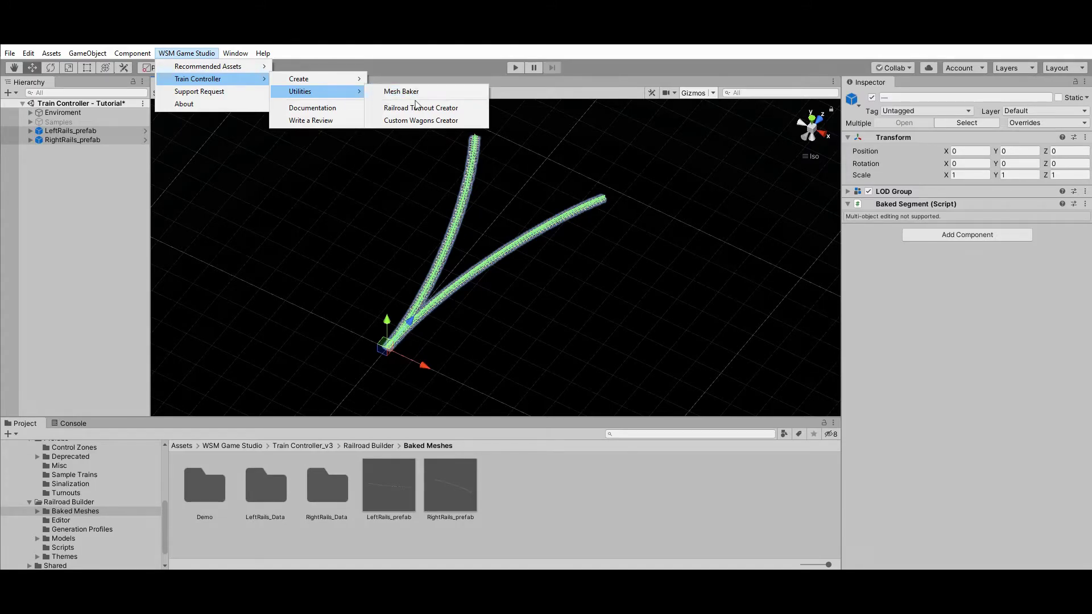
{"action": "left_click", "coordinate": [421, 109]}
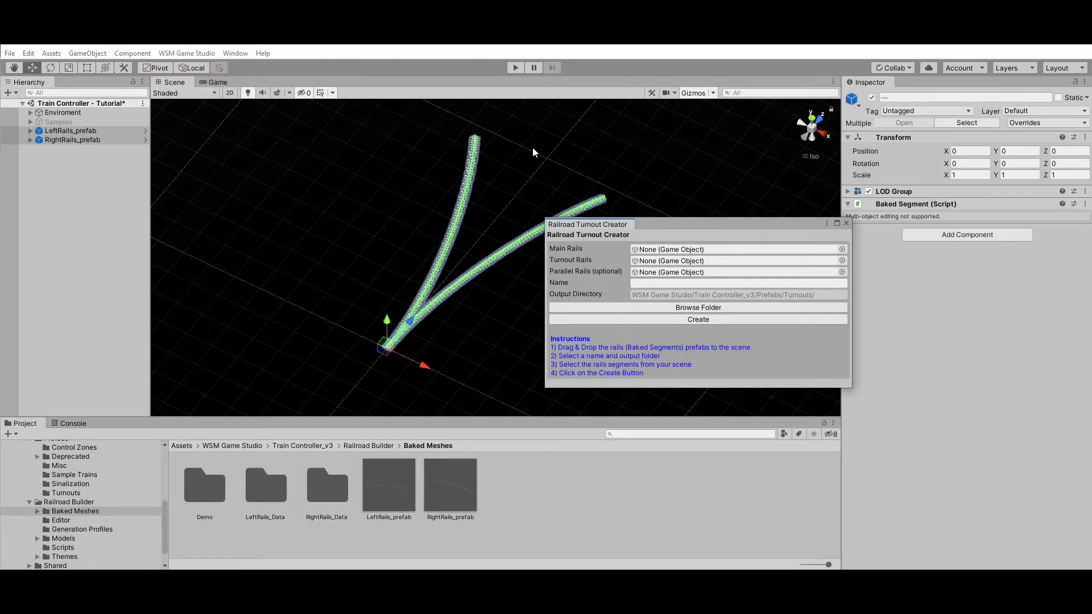
{"action": "left_click", "coordinate": [104, 132]}
{"action": "left_click_drag", "start_coordinate": [103, 131], "coordinate": [677, 254]}
{"action": "left_click_drag", "start_coordinate": [73, 139], "coordinate": [677, 260]}
{"action": "middle_click_drag", "start_coordinate": [499, 287], "coordinate": [411, 284]}
Name the turnout 'SampleTurnout' and create it.
{"action": "left_click", "coordinate": [646, 284]}
{"action": "type", "text": "SampleTurnout"}
{"action": "left_click", "coordinate": [704, 320]}
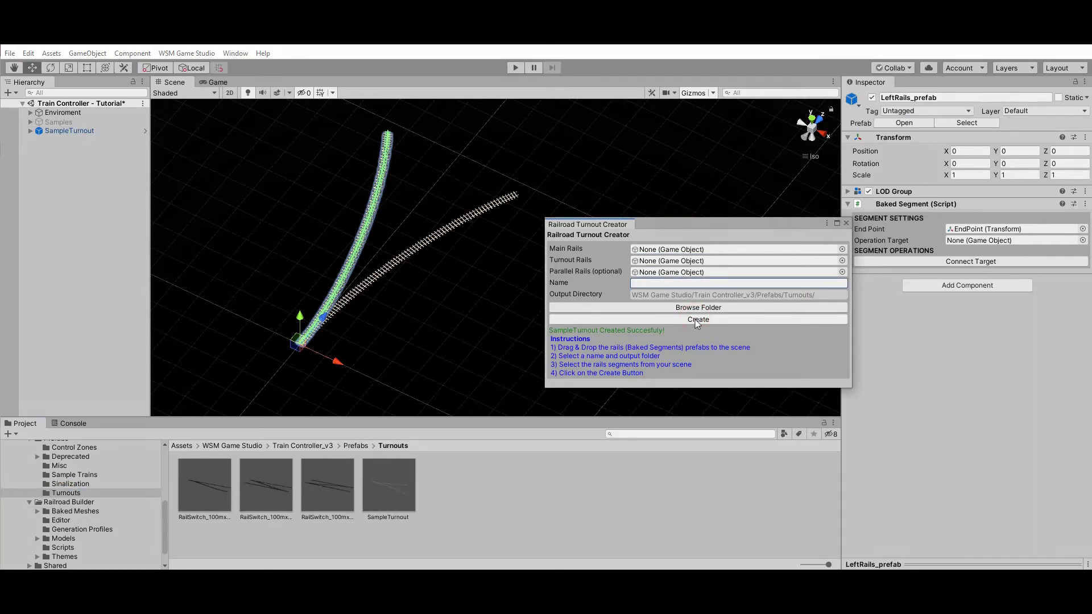
{"action": "left_click", "coordinate": [846, 223]}
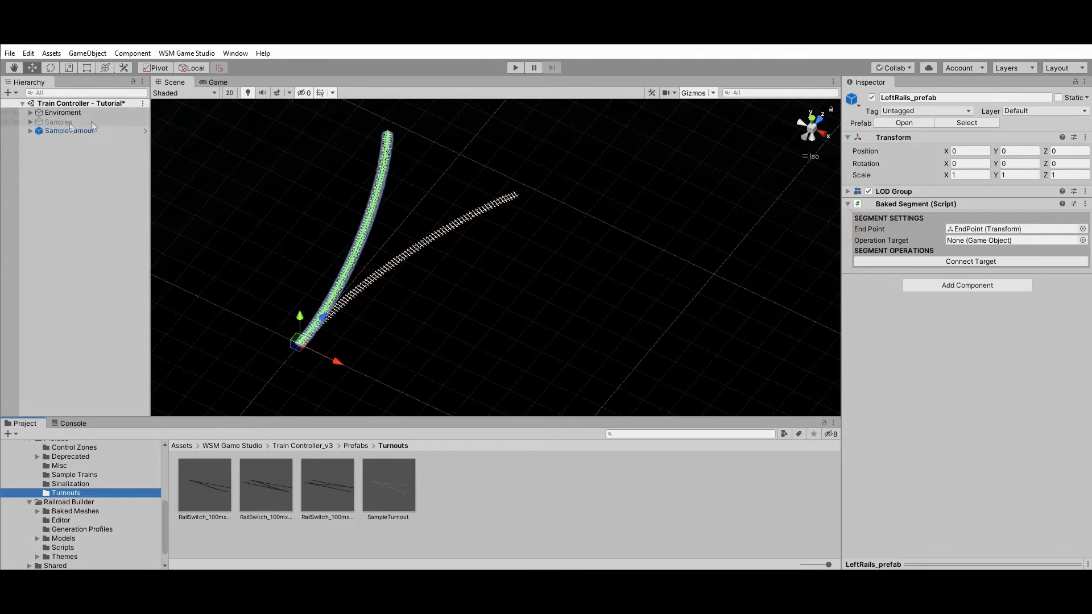
{"action": "left_click", "coordinate": [63, 132]}
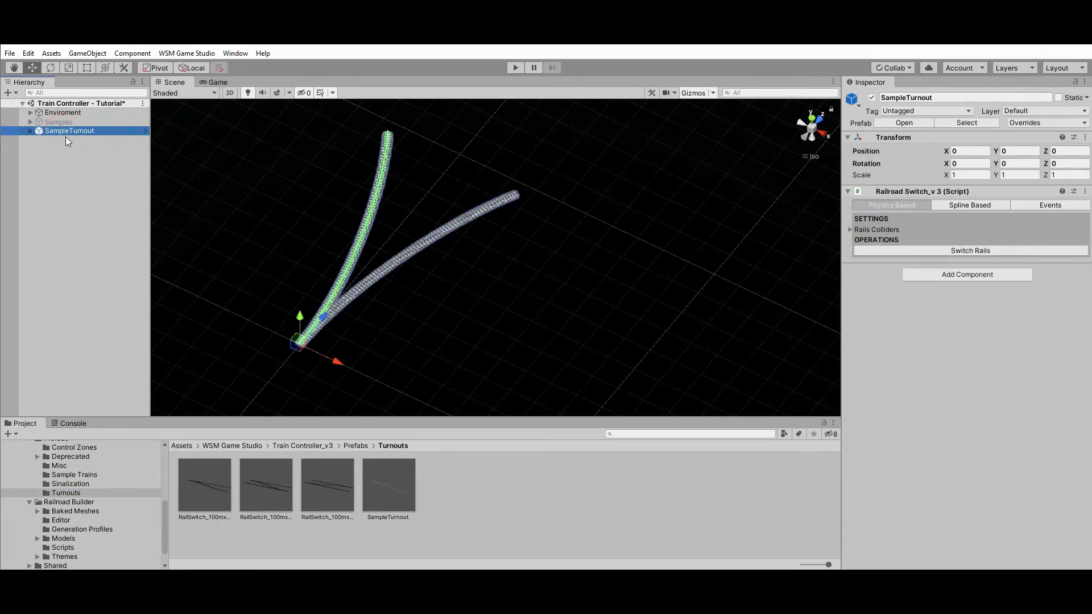
Connect straight track RailroadBuilder (1) to SampleTurnout as its operation target.
{"action": "left_click", "coordinate": [388, 500]}
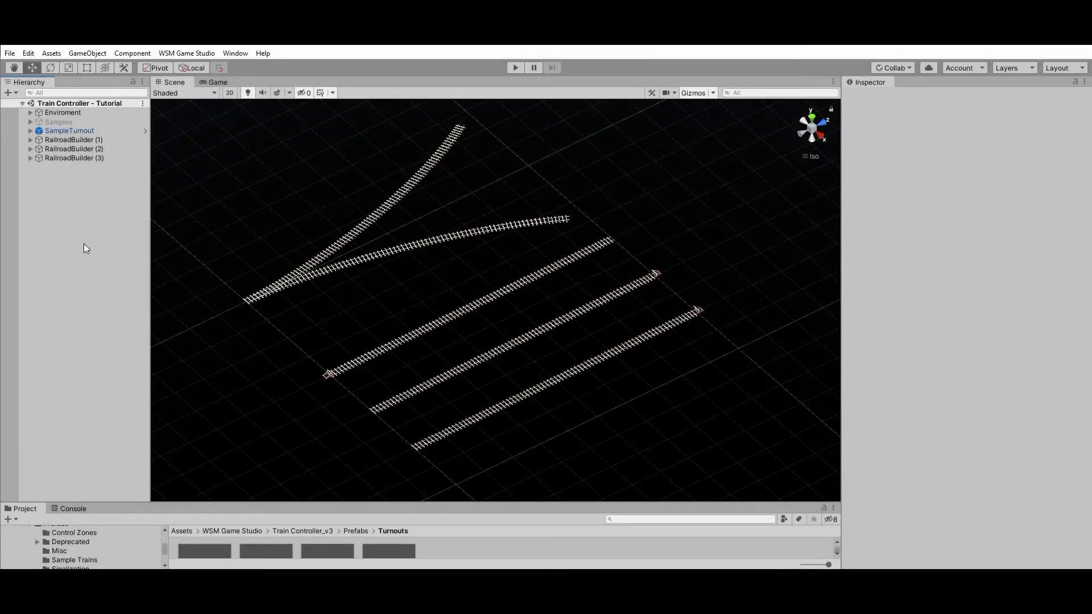
{"action": "left_click", "coordinate": [80, 141]}
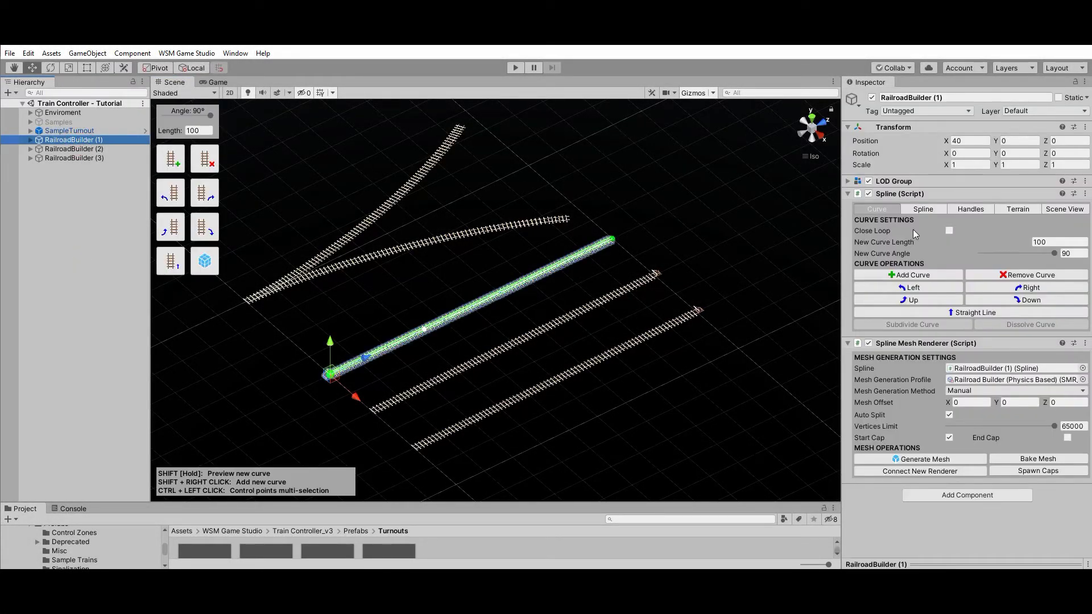
{"action": "left_click", "coordinate": [933, 209]}
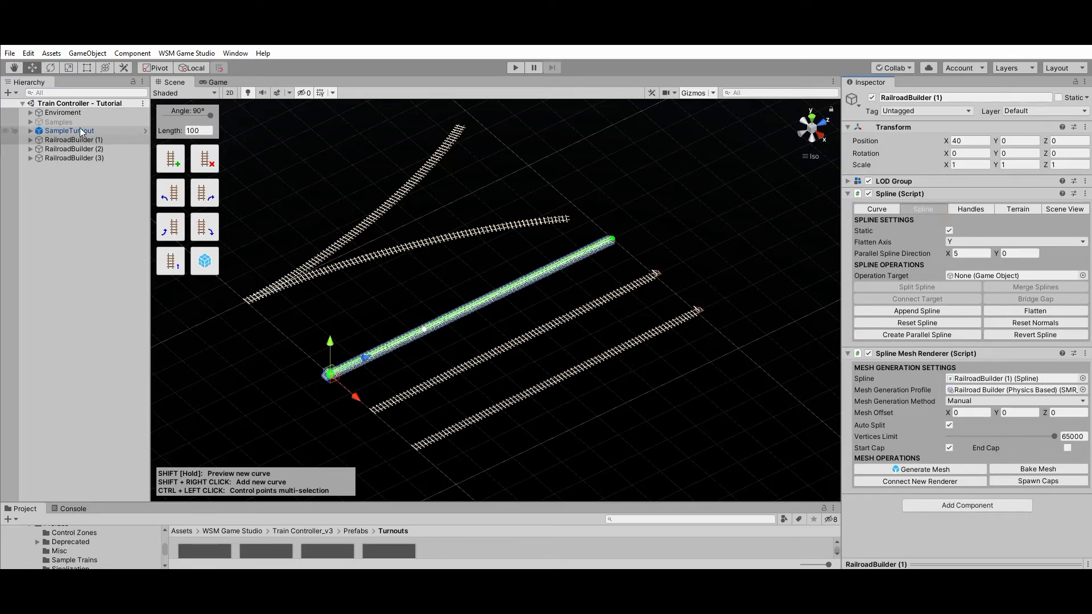
{"action": "left_click_drag", "start_coordinate": [885, 292], "coordinate": [997, 274]}
{"action": "left_click", "coordinate": [940, 299]}
{"action": "scroll", "coordinate": [676, 248], "scroll_direction": "down", "scroll_amount": 5}
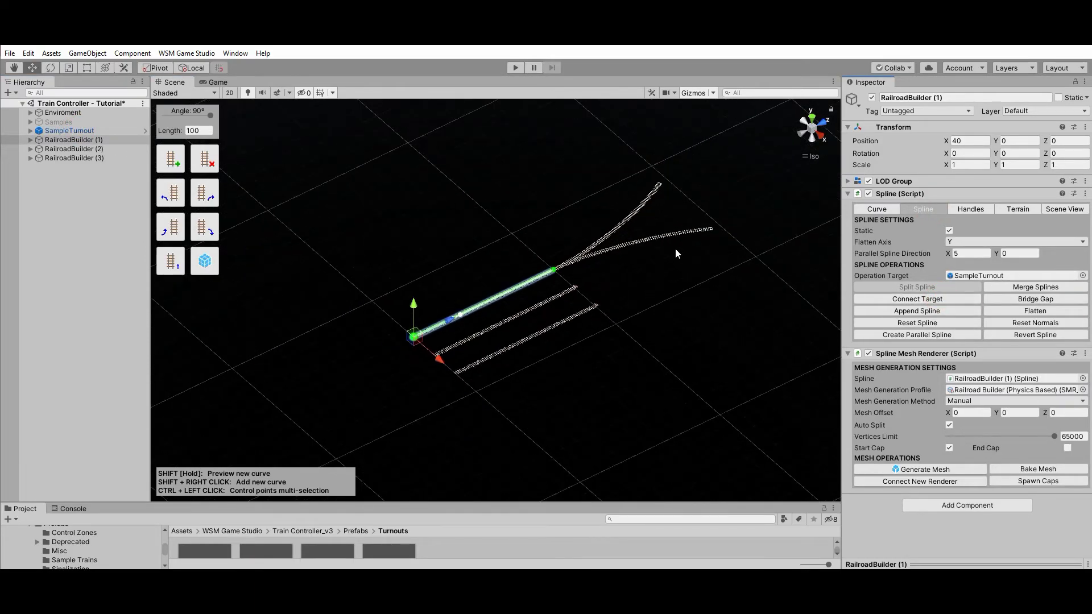
Join RailroadBuilder (2) to the left rails and set RailroadBuilder (3) as the right rails' target.
{"action": "left_click", "coordinate": [32, 132]}
{"action": "left_click", "coordinate": [72, 141]}
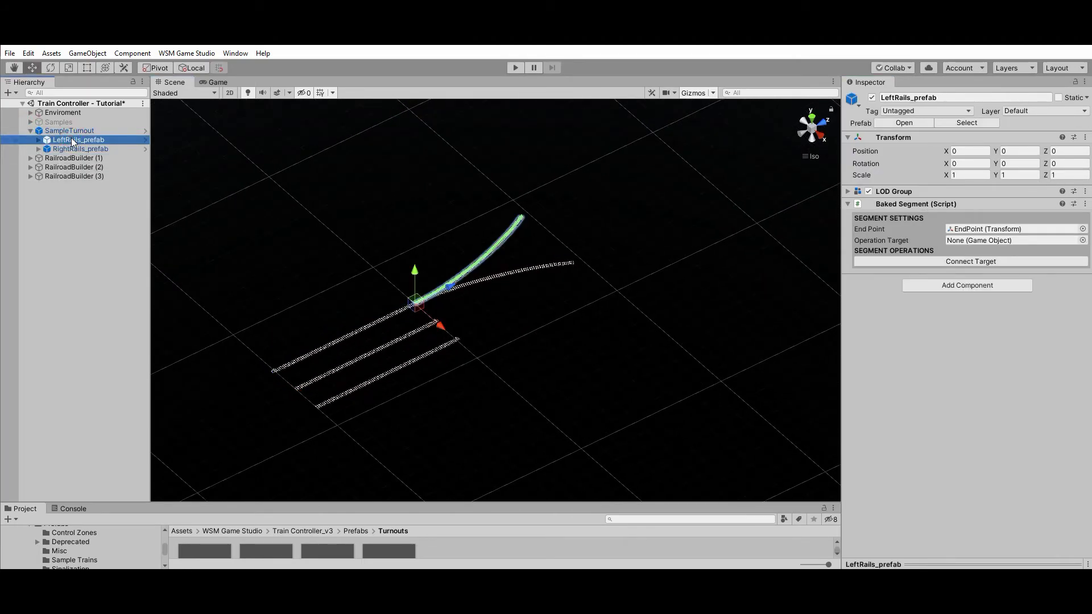
{"action": "left_click_drag", "start_coordinate": [68, 167], "coordinate": [975, 238]}
{"action": "left_click", "coordinate": [967, 261]}
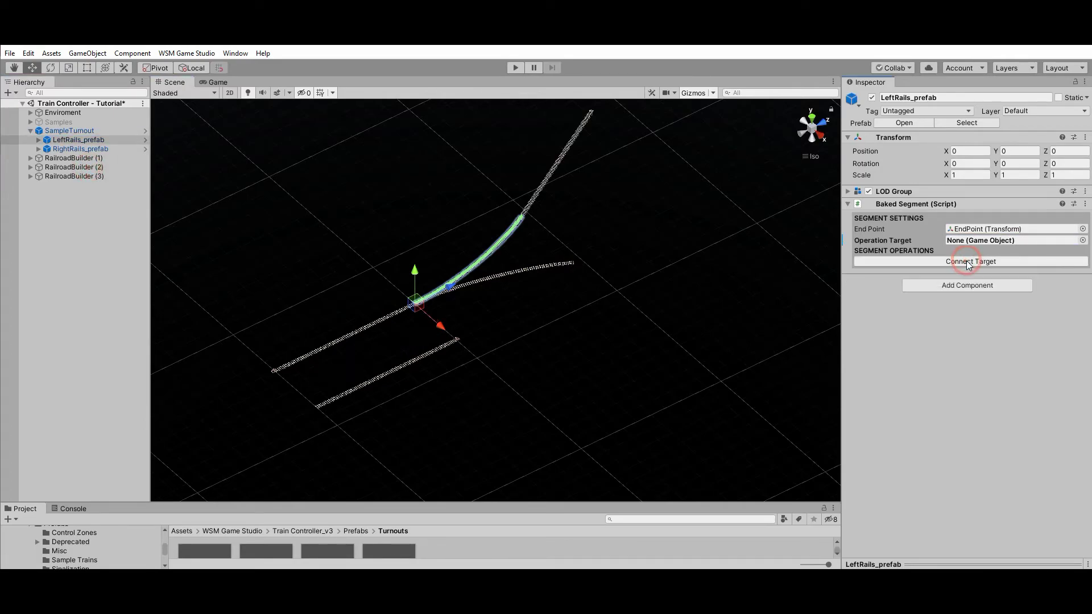
{"action": "left_click", "coordinate": [81, 149]}
{"action": "left_click_drag", "start_coordinate": [82, 176], "coordinate": [985, 244]}
{"action": "left_click_drag", "start_coordinate": [625, 273], "coordinate": [611, 297], "text": "alt"}
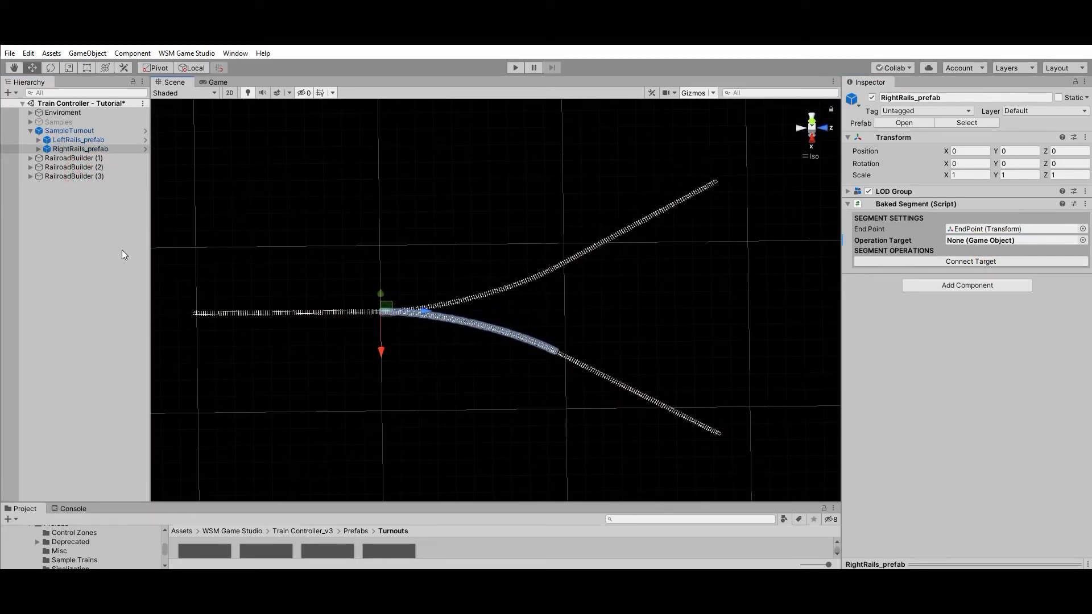